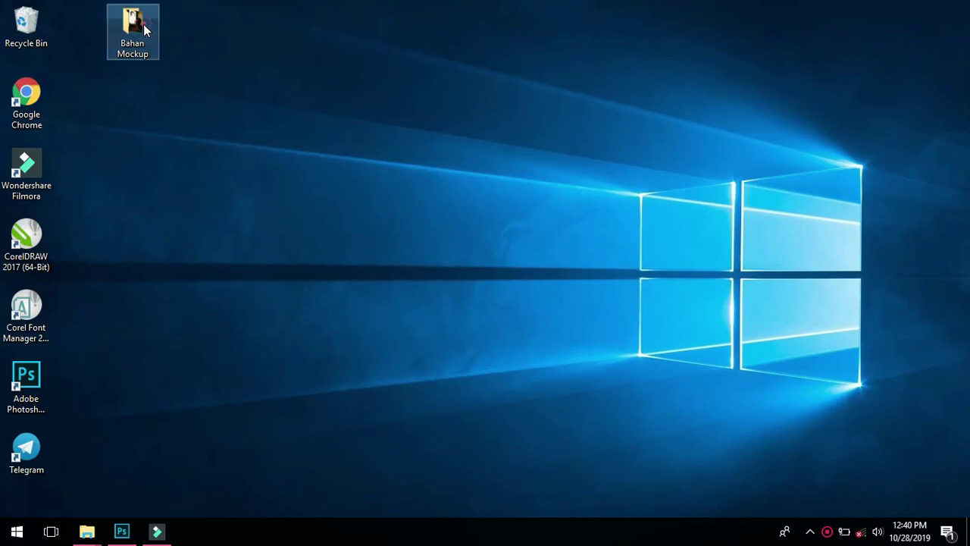
# Open the photo IMG_20190922_223854_002 from the Bahan Mockup folder in Photoshop, then minimize the folder window and refresh the desktop
pyautogui.click(236, 224)
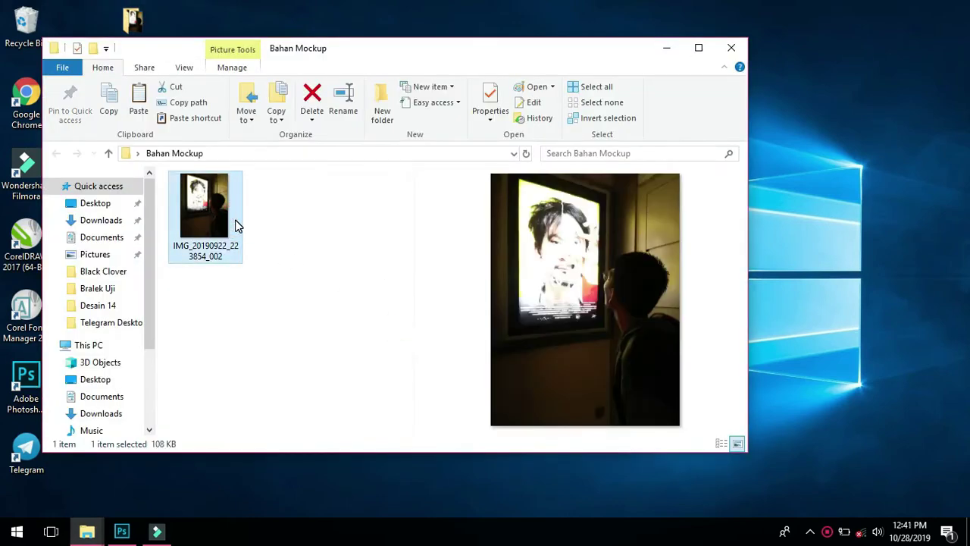
pyautogui.rightClick(235, 225)
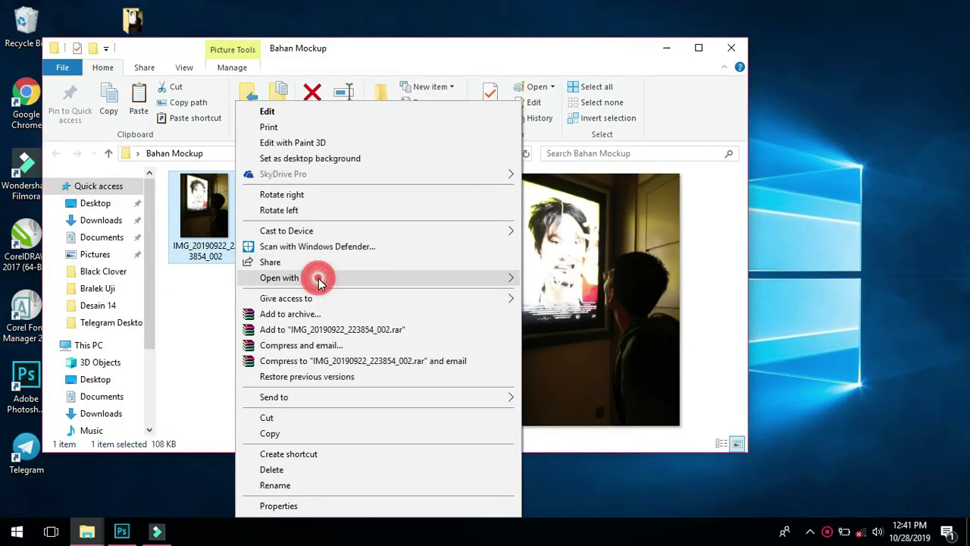
pyautogui.moveTo(309, 280)
pyautogui.click(531, 279)
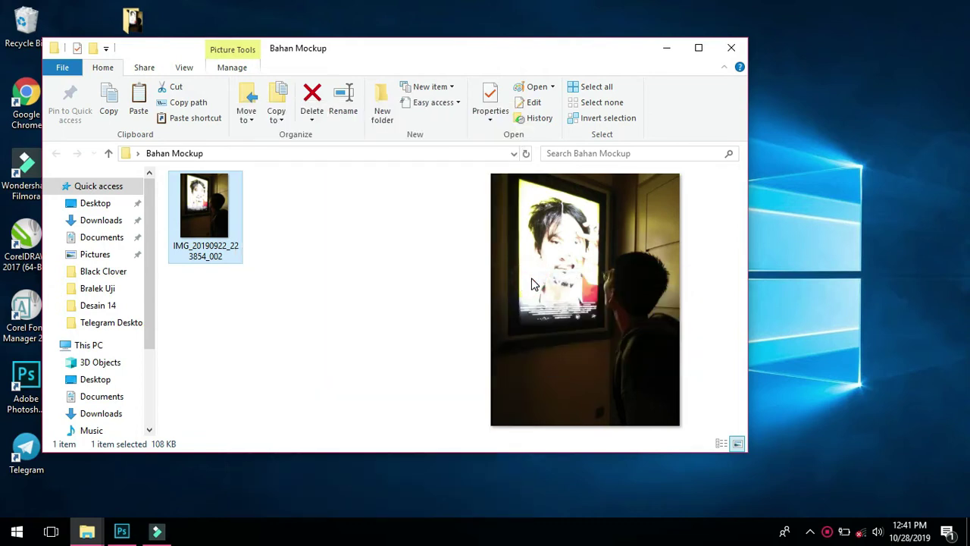
pyautogui.click(664, 48)
pyautogui.rightClick(483, 154)
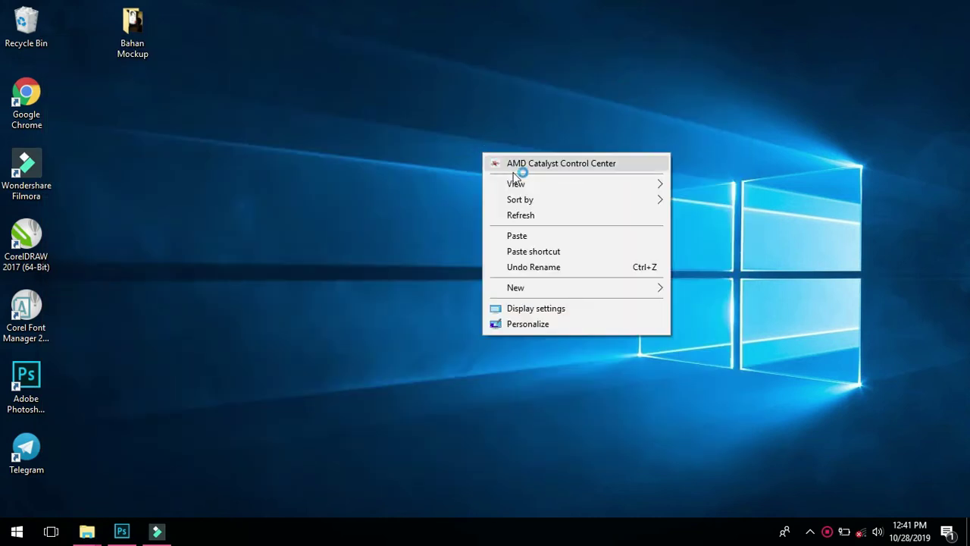
pyautogui.click(535, 215)
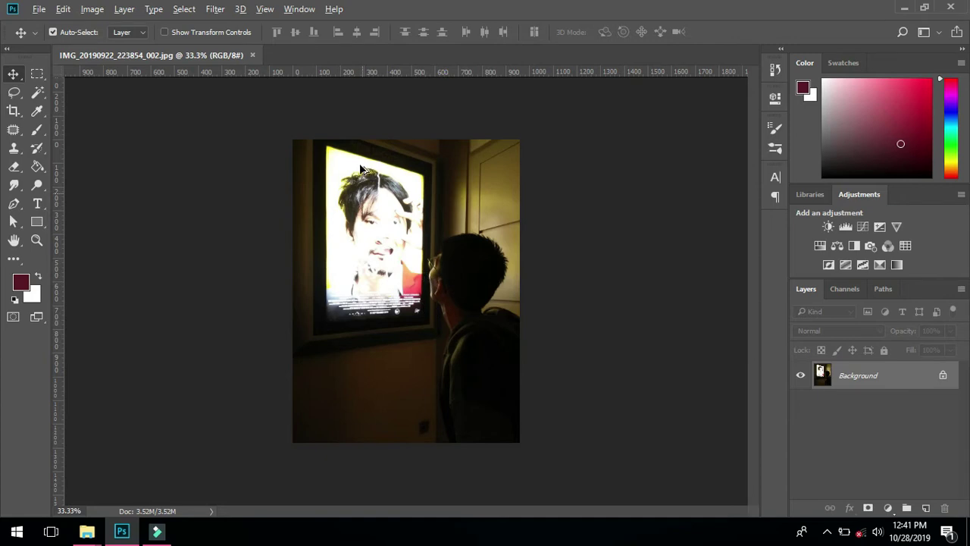
# Duplicate the Background layer of the photo
pyautogui.scroll(3, 409, 300)
pyautogui.scroll(-3, 409, 299)
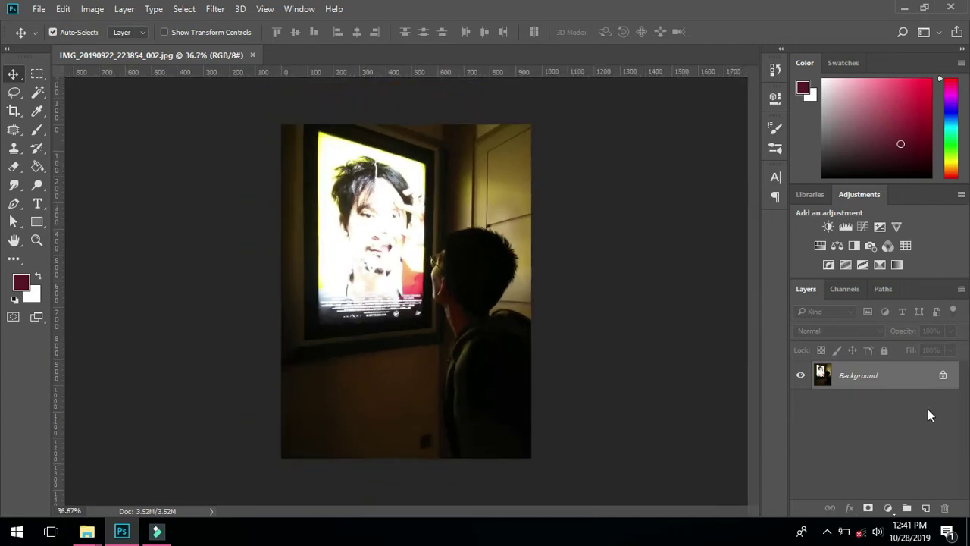
pyautogui.hotkey('ctrl', 'j')
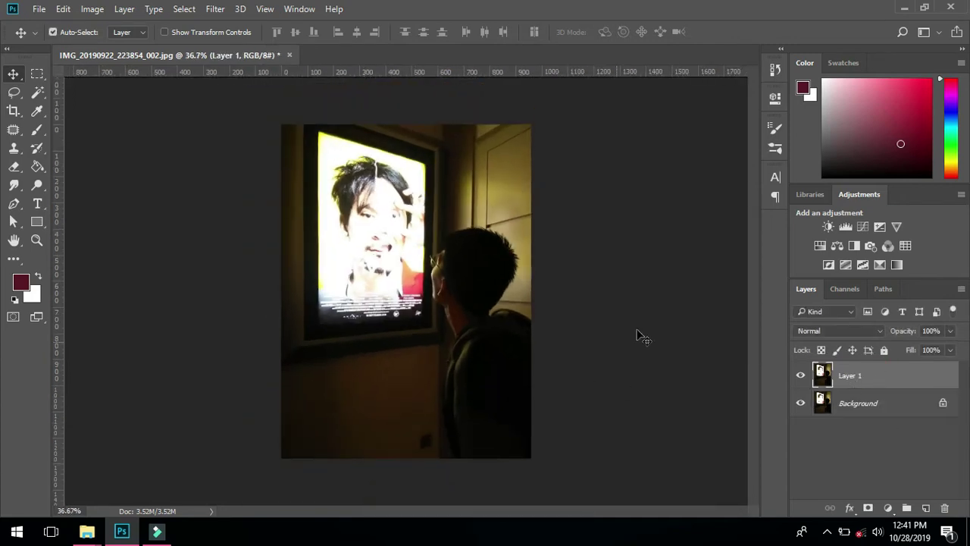
pyautogui.keyDown('ctrl'); pyautogui.click(636, 328); pyautogui.keyUp('ctrl')
# Draw a rectangle shape about 394 × 698 px over the lit poster in the photo
pyautogui.scroll(1, 377, 149)
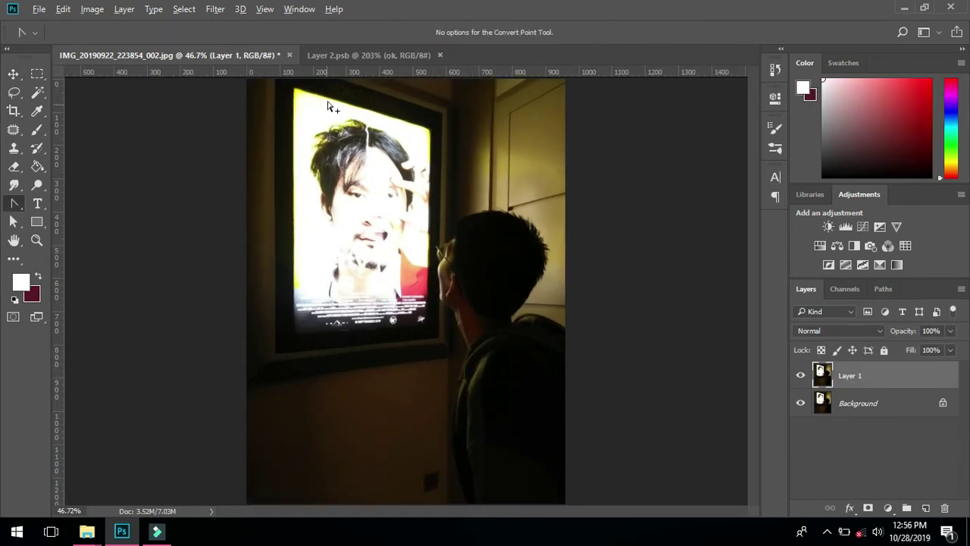
pyautogui.scroll(4, 330, 107)
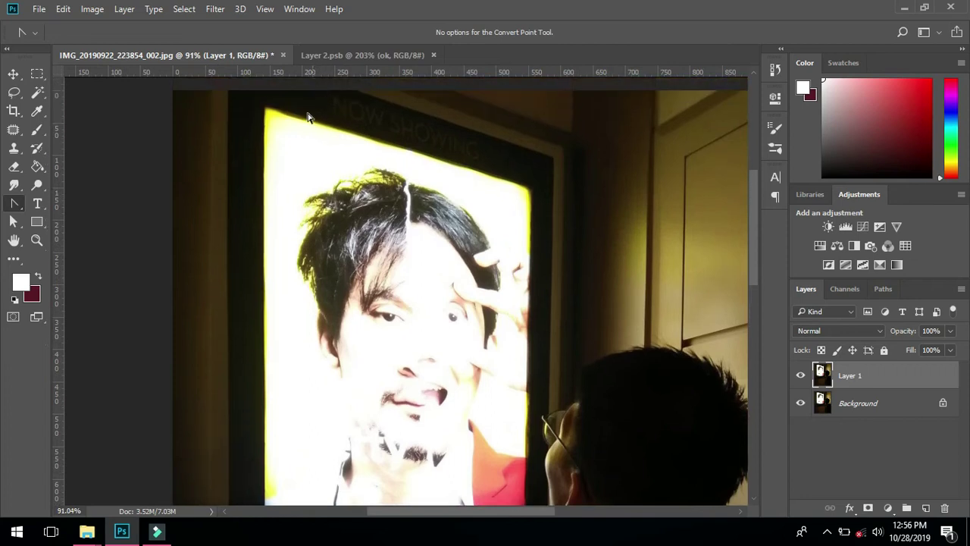
pyautogui.scroll(1, 310, 107)
pyautogui.click(36, 222)
pyautogui.rightClick(38, 225)
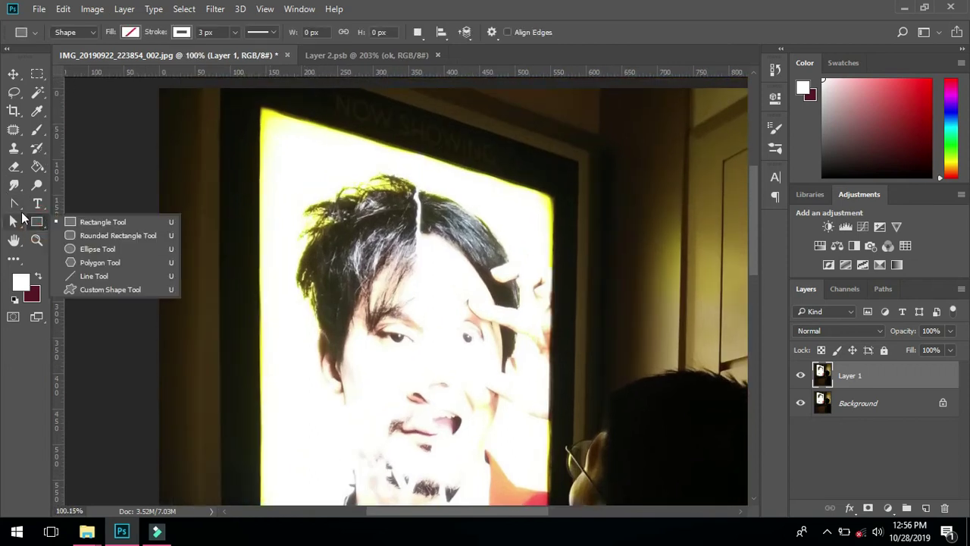
pyautogui.click(22, 216)
pyautogui.click(48, 203)
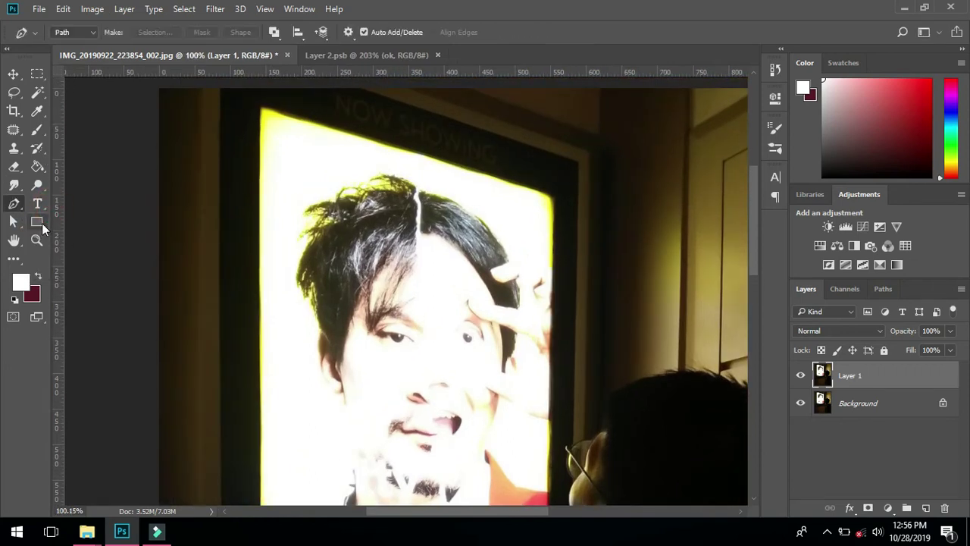
pyautogui.click(36, 221)
pyautogui.scroll(-1, 298, 116)
pyautogui.moveTo(270, 116); pyautogui.dragTo(501, 482)
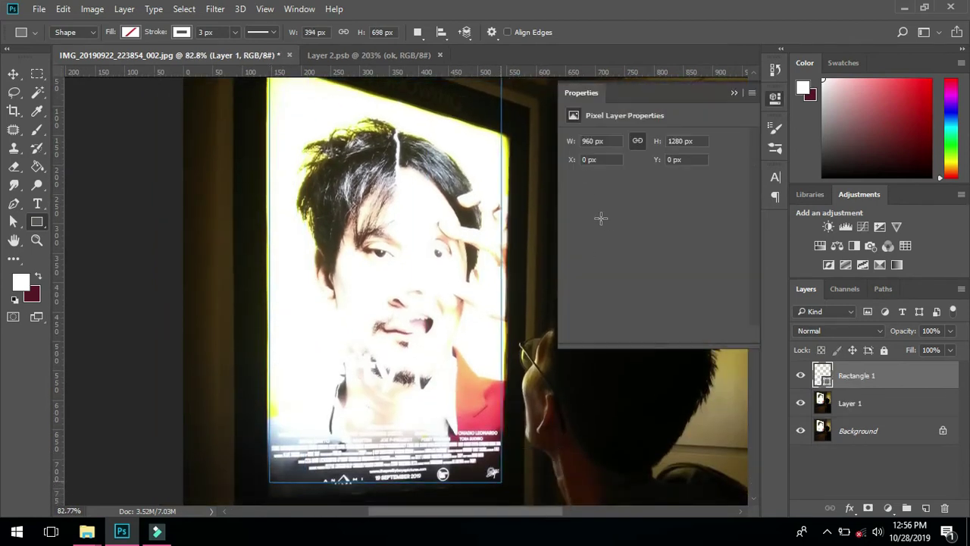
# Fill the rectangle shape with white
pyautogui.click(574, 182)
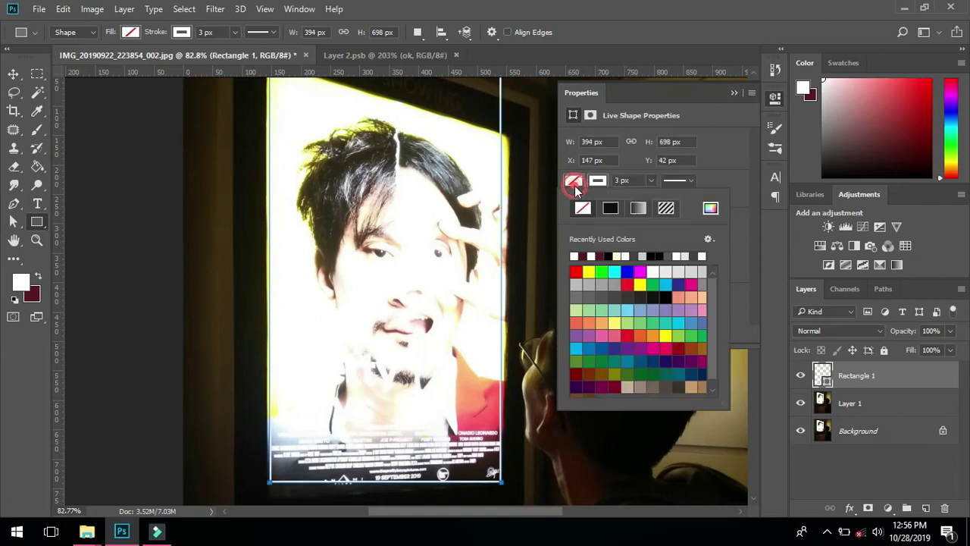
pyautogui.click(575, 256)
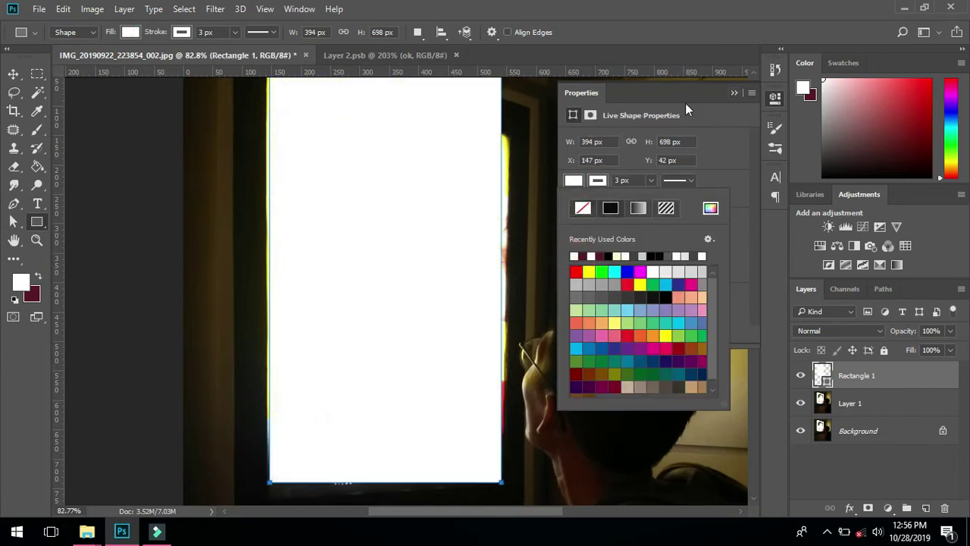
pyautogui.click(734, 94)
# Move the rectangle's top-left anchor point to the poster's top-left corner, accepting conversion of the live shape to a regular path
pyautogui.scroll(3, 465, 149)
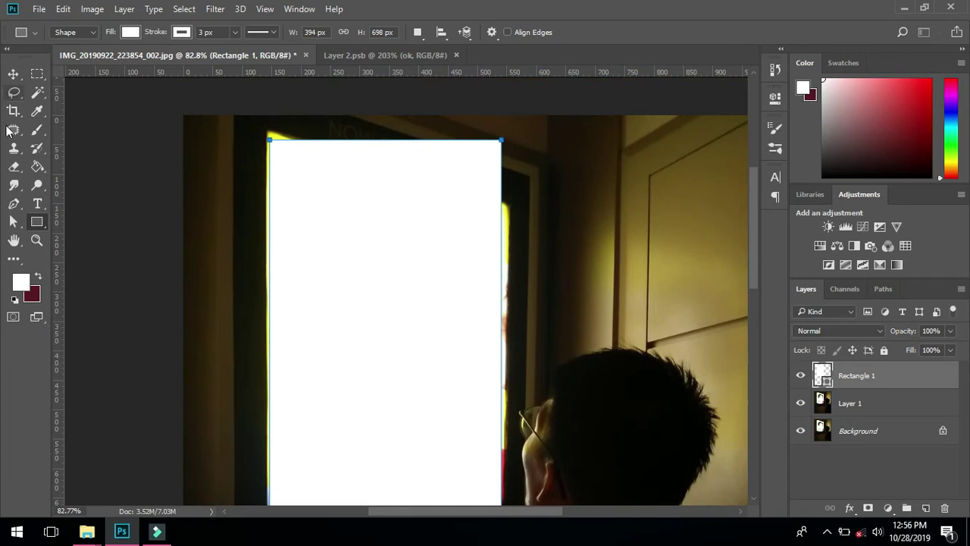
pyautogui.click(13, 203)
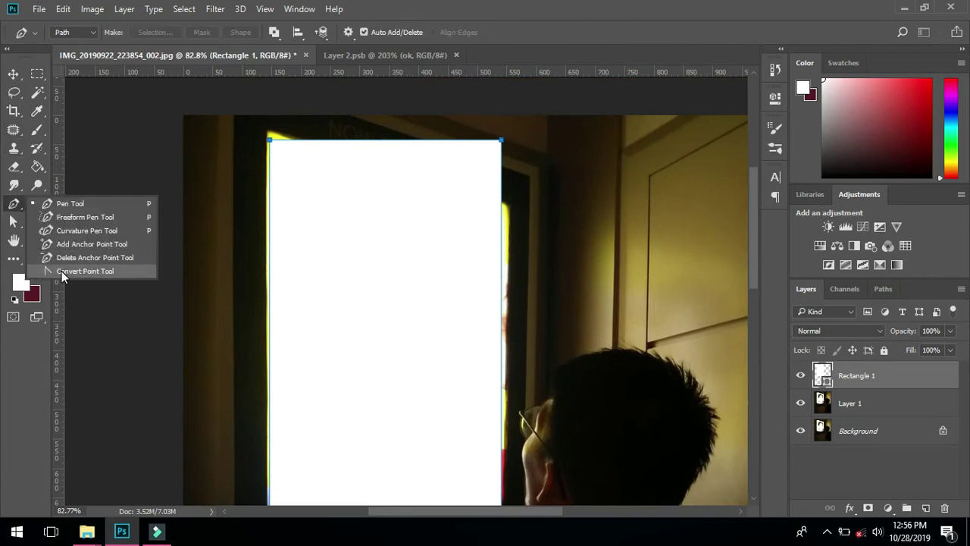
pyautogui.click(13, 222)
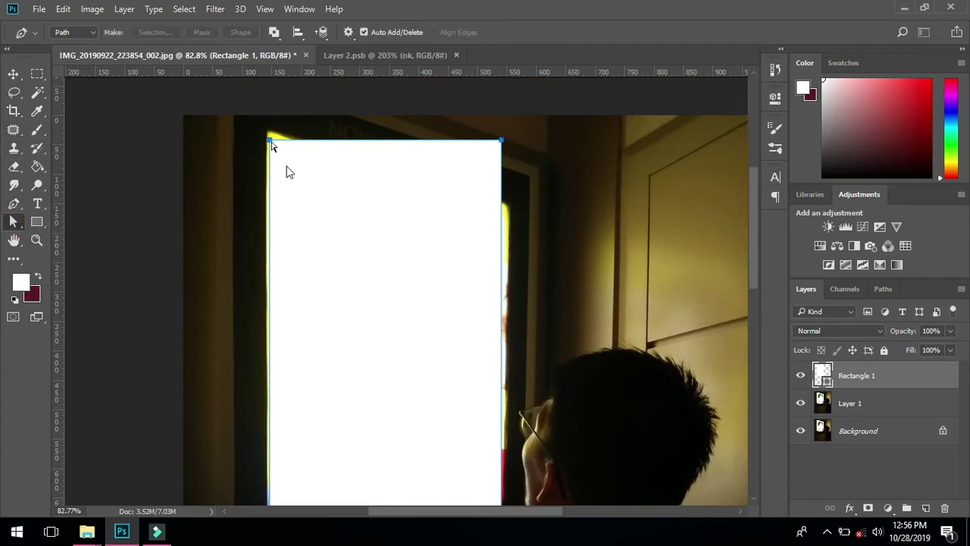
pyautogui.click(277, 152)
pyautogui.scroll(2, 268, 135)
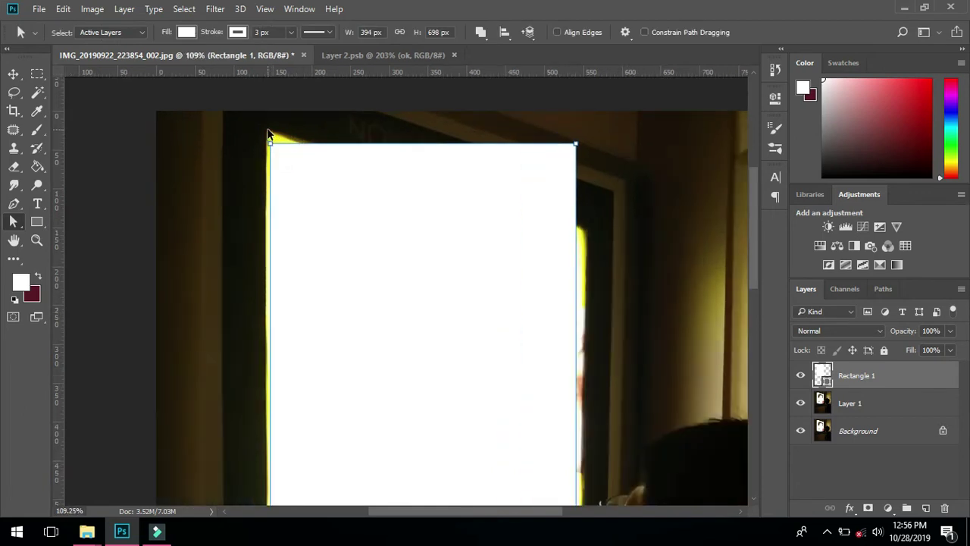
pyautogui.press('z')
pyautogui.click(268, 135)
pyautogui.click(269, 135)
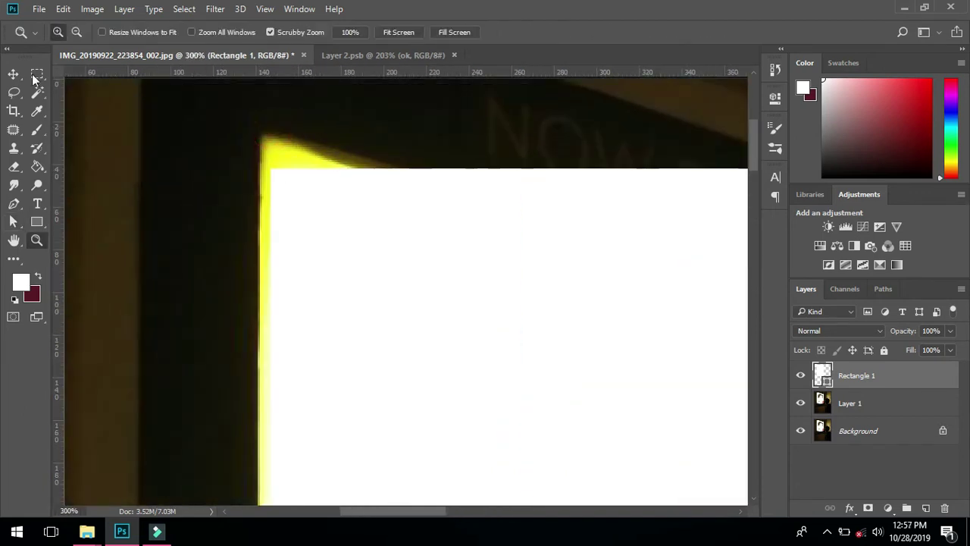
pyautogui.click(13, 73)
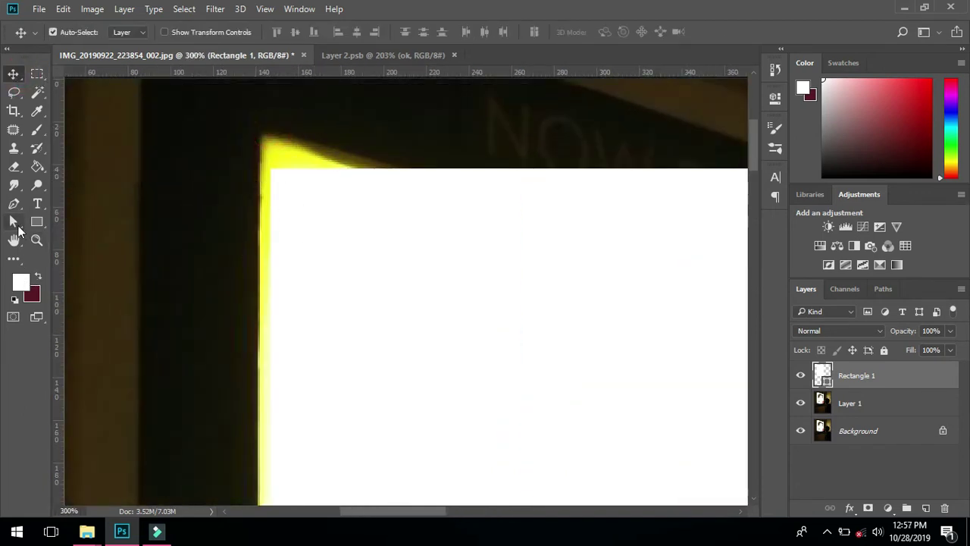
pyautogui.click(291, 264)
pyautogui.press('a')
pyautogui.moveTo(269, 142); pyautogui.dragTo(260, 122)
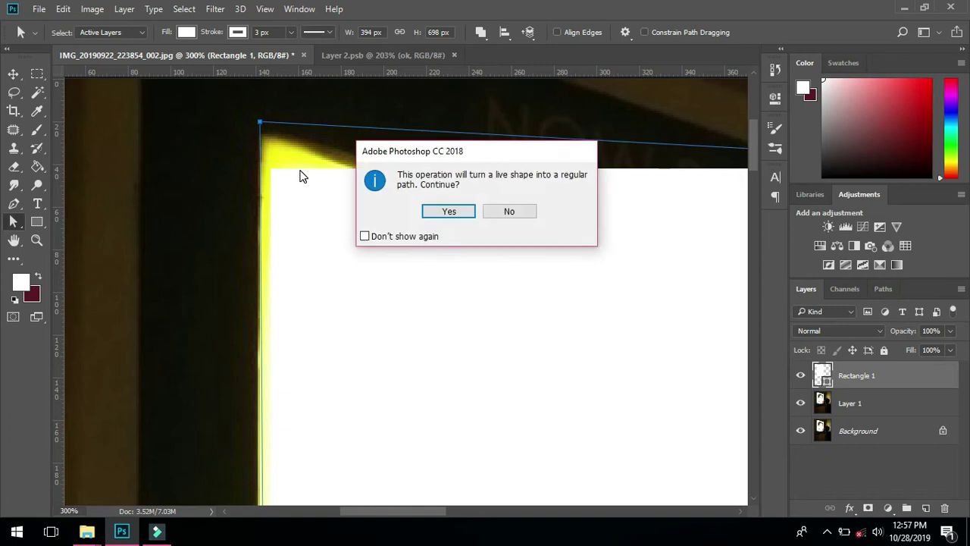
pyautogui.click(446, 211)
# Move the white shape's bottom-left anchor point down to the poster's bottom-left corner
pyautogui.scroll(-5, 429, 225)
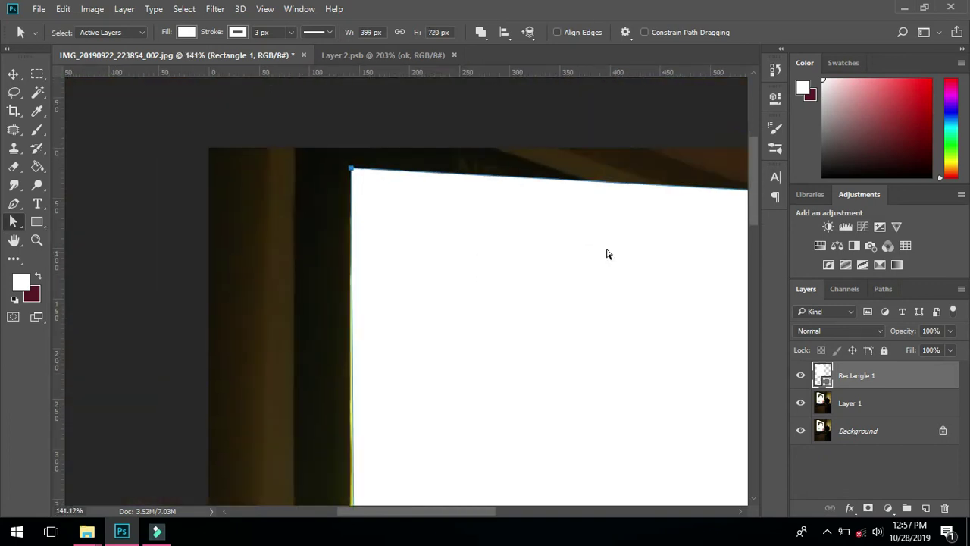
pyautogui.scroll(-3, 379, 188)
pyautogui.scroll(-4, 376, 186)
pyautogui.scroll(2, 322, 332)
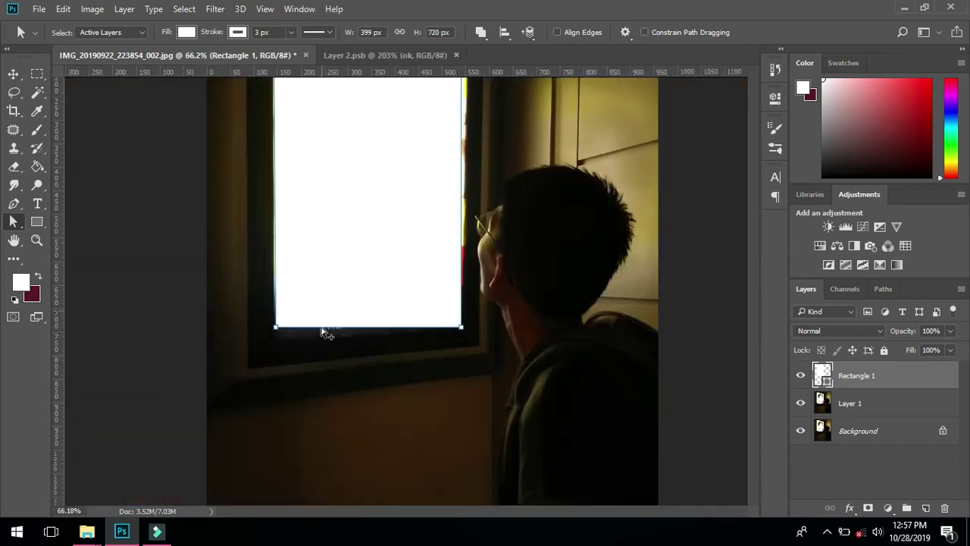
pyautogui.scroll(1, 315, 333)
pyautogui.moveTo(271, 331); pyautogui.dragTo(268, 342)
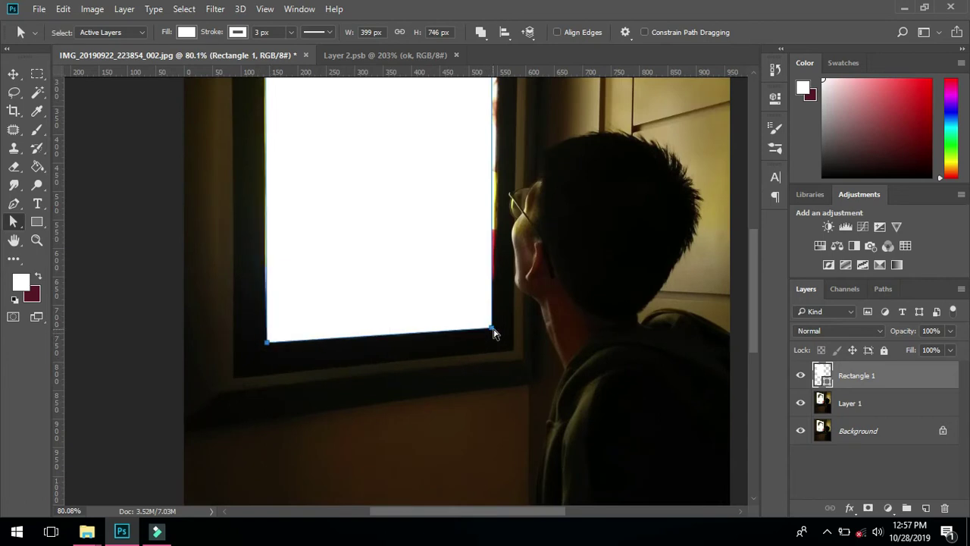
# Move the white shape's bottom-right anchor point to the poster's bottom-right corner, covering the logo there
pyautogui.moveTo(492, 327); pyautogui.dragTo(483, 308)
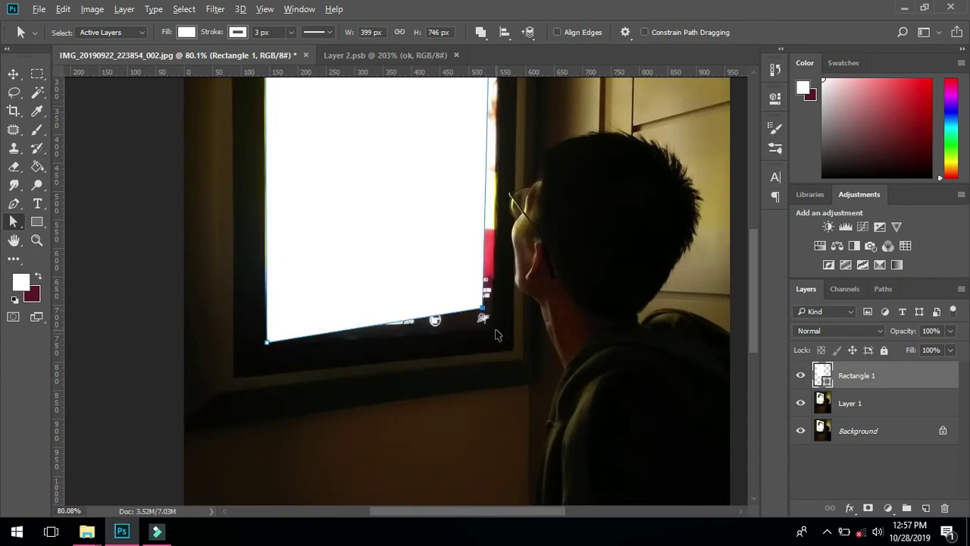
pyautogui.keyDown('alt'); pyautogui.scroll(1, 495, 331); pyautogui.keyUp('alt')
pyautogui.press('z')
pyautogui.moveTo(495, 331); pyautogui.dragTo(498, 346)
pyautogui.click(18, 74)
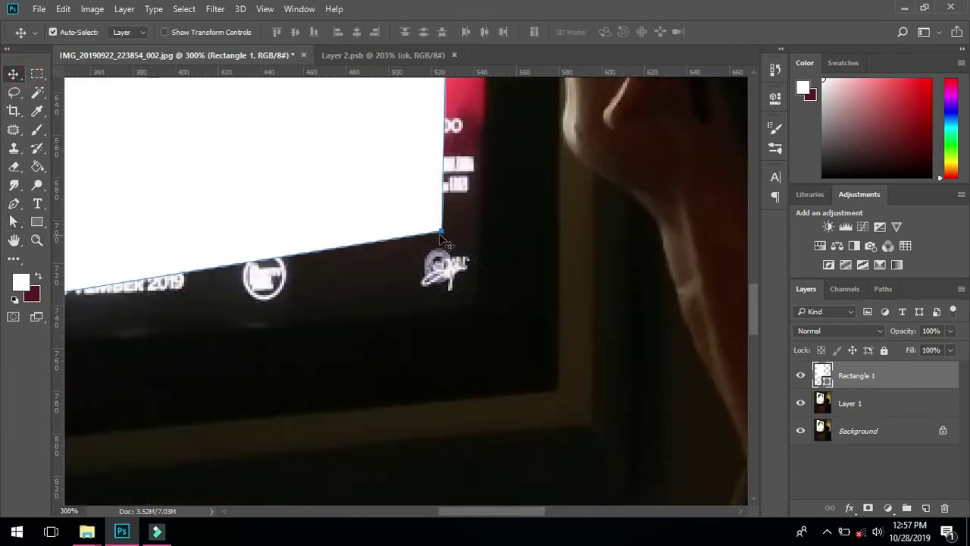
pyautogui.click(13, 221)
pyautogui.moveTo(446, 238); pyautogui.dragTo(483, 312)
# Move the white shape's top-right anchor point down and outward to the poster's top-right corner
pyautogui.scroll(-5, 480, 311)
pyautogui.moveTo(754, 288); pyautogui.dragTo(760, 215)
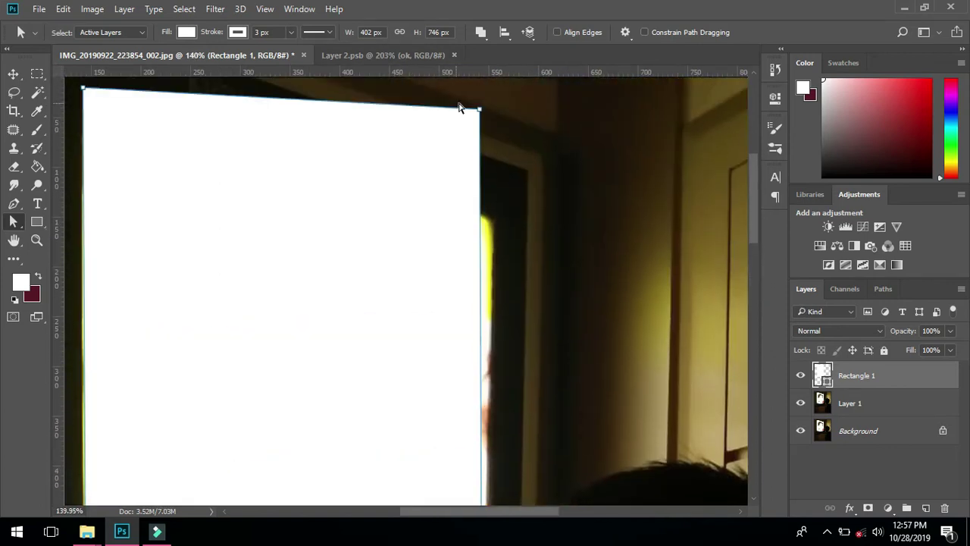
pyautogui.moveTo(481, 112); pyautogui.dragTo(496, 216)
# Fine-tune the white shape's bottom-left anchor point so the left edge follows the poster's edge
pyautogui.scroll(-2, 496, 212)
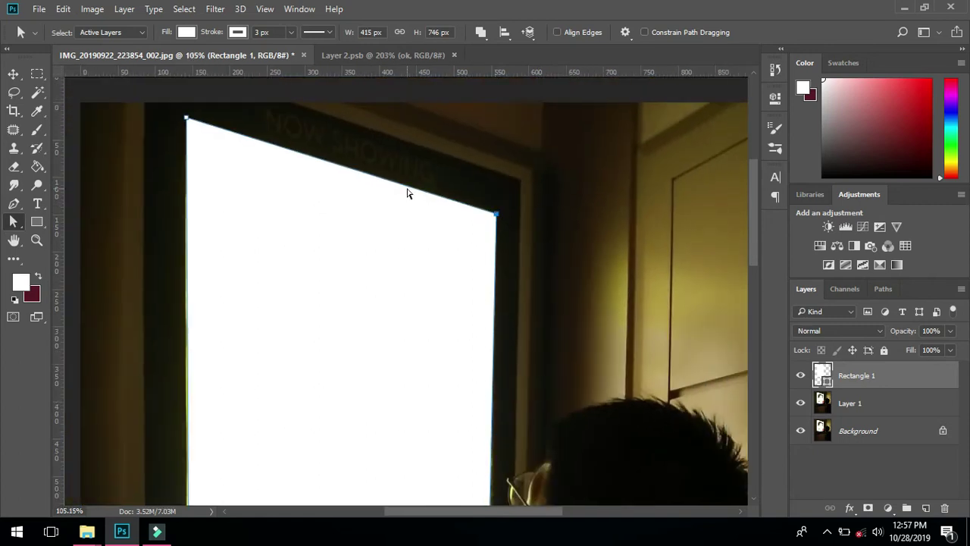
pyautogui.scroll(-2, 348, 220)
pyautogui.scroll(-5, 209, 447)
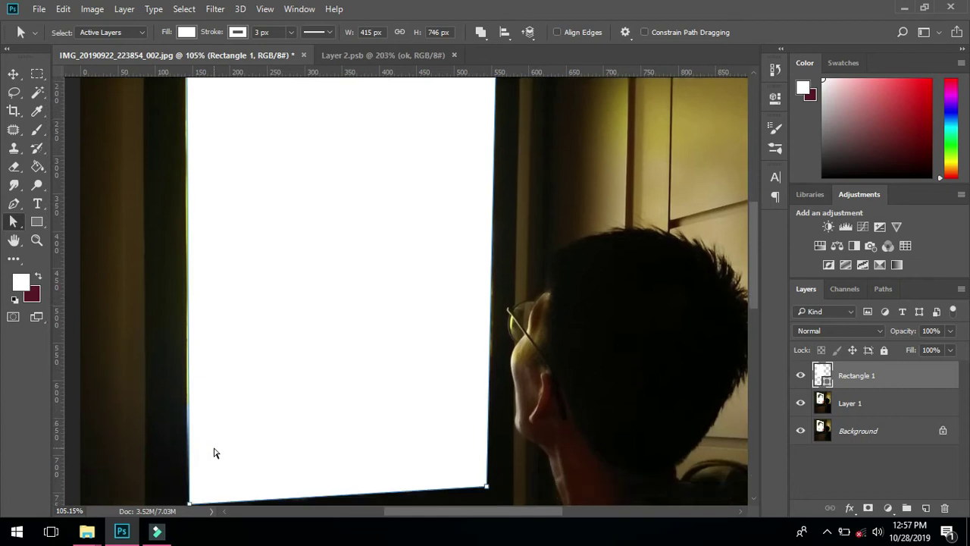
pyautogui.scroll(4, 182, 478)
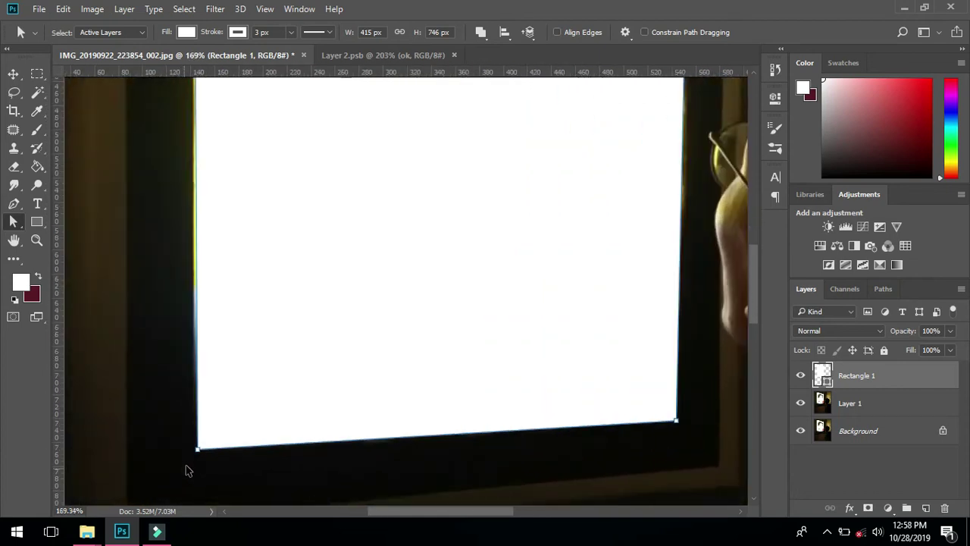
pyautogui.moveTo(196, 450); pyautogui.dragTo(195, 454)
pyautogui.scroll(-3, 194, 455)
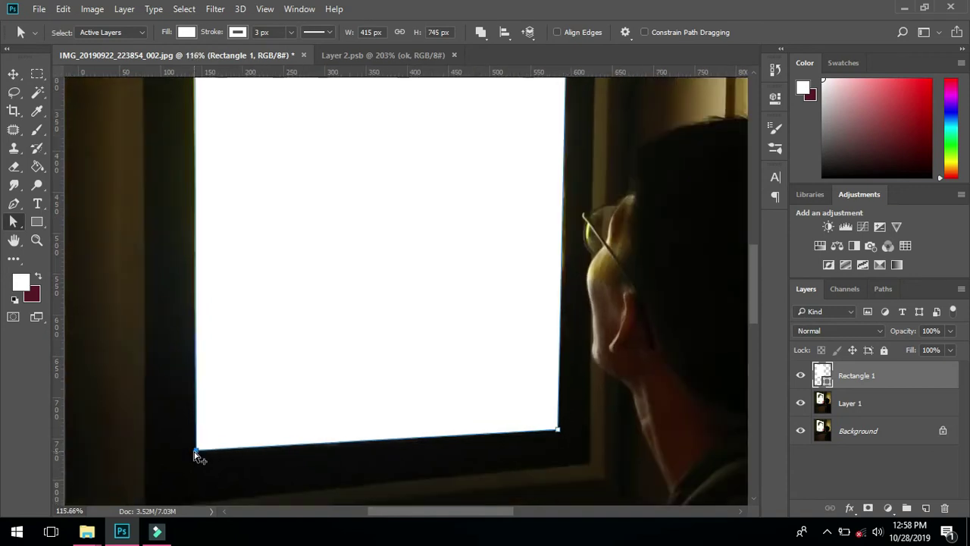
# Fine-tune the white shape's bottom-right anchor point, nudging it slightly outward to the poster's bottom-right corner
pyautogui.moveTo(753, 272); pyautogui.dragTo(754, 244)
pyautogui.rightClick(751, 239)
pyautogui.click(751, 241)
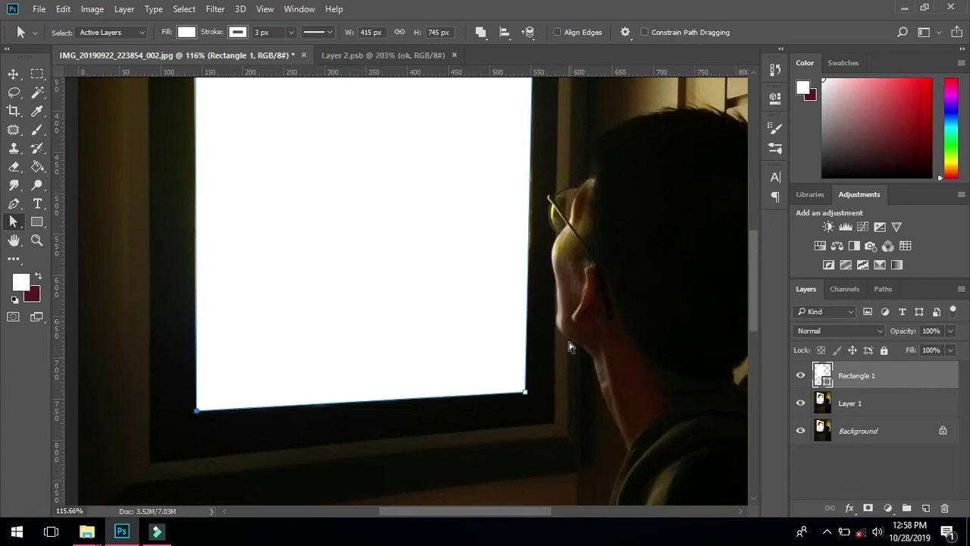
pyautogui.scroll(1, 522, 438)
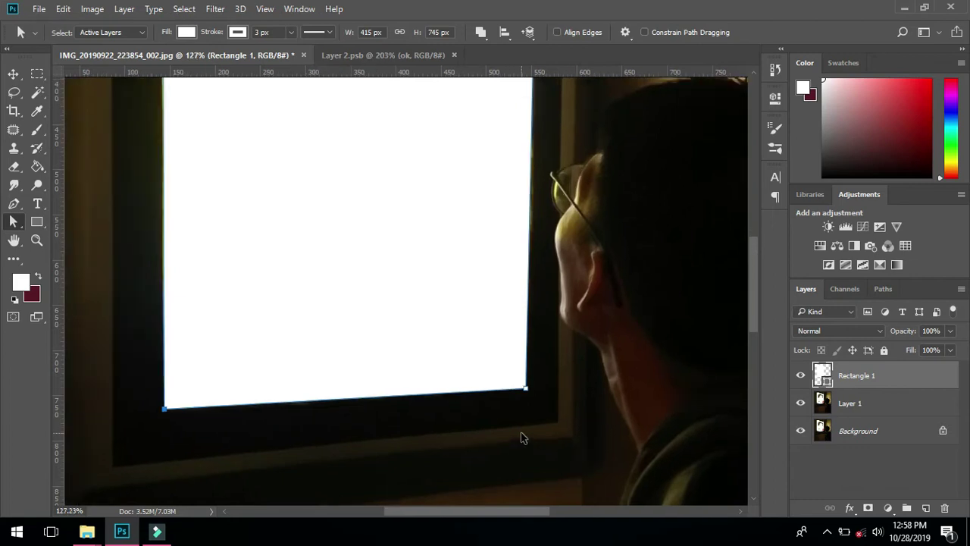
pyautogui.press('z')
pyautogui.click(526, 391)
pyautogui.click(525, 388)
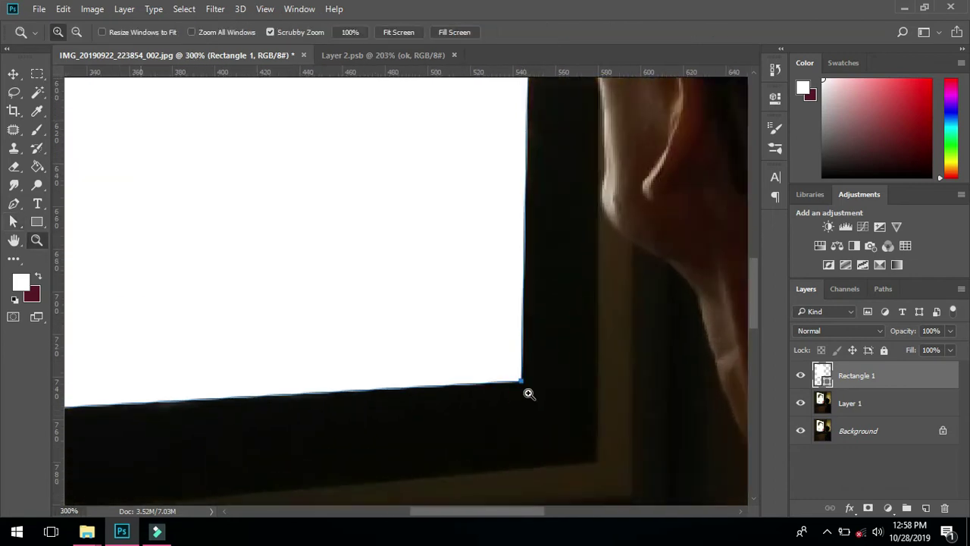
pyautogui.press('v')
pyautogui.click(523, 383)
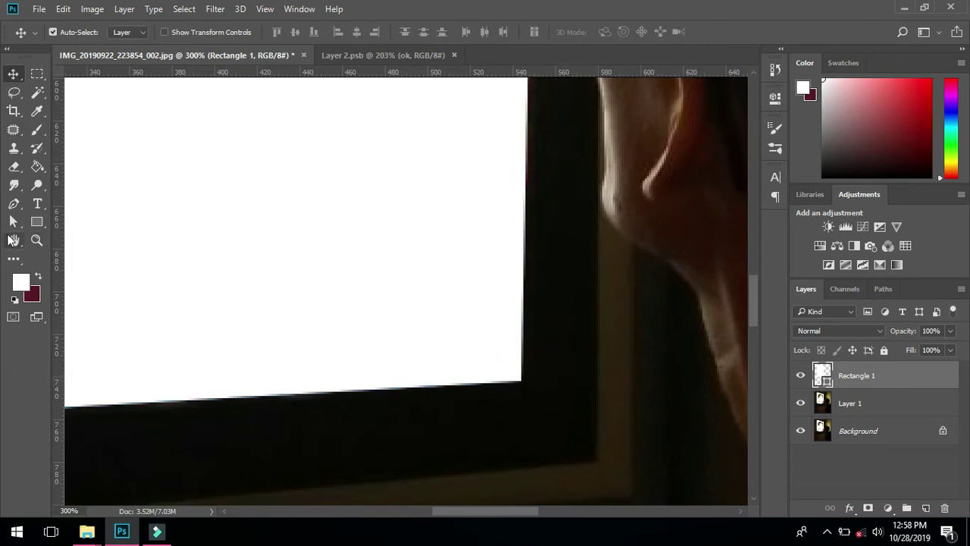
pyautogui.click(13, 239)
pyautogui.click(13, 222)
pyautogui.click(520, 381)
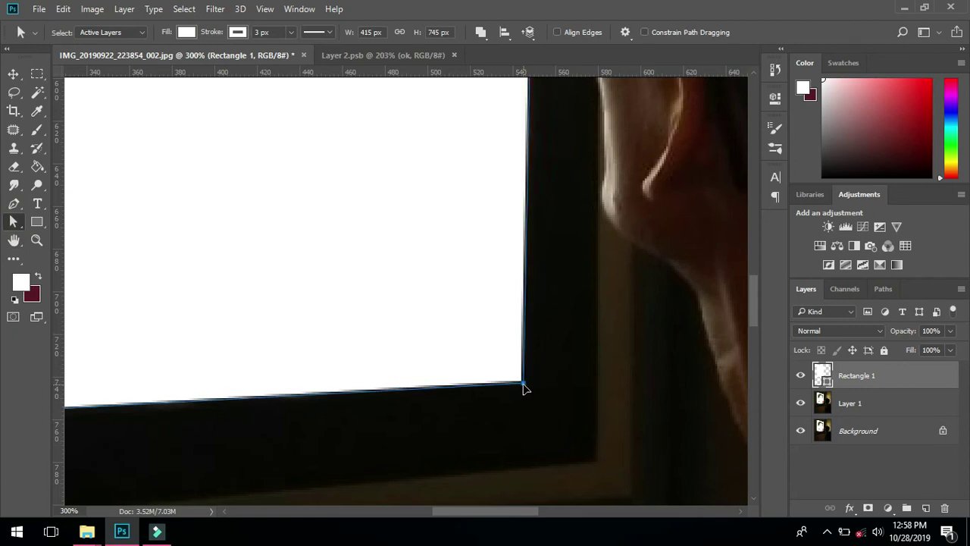
# Inspect how the white shape's edges and corners fit the poster frame, both close up and across the whole photo
pyautogui.scroll(-1, 527, 386)
pyautogui.scroll(-2, 528, 385)
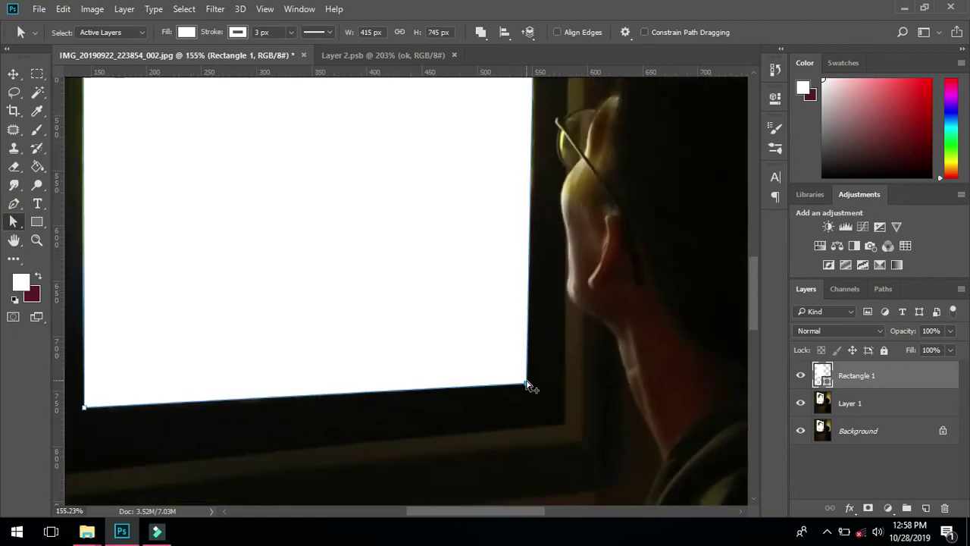
pyautogui.scroll(-2, 513, 266)
pyautogui.moveTo(753, 278)
pyautogui.mouseDown()
pyautogui.moveTo(751, 223)
pyautogui.moveTo(751, 283)
pyautogui.mouseUp()
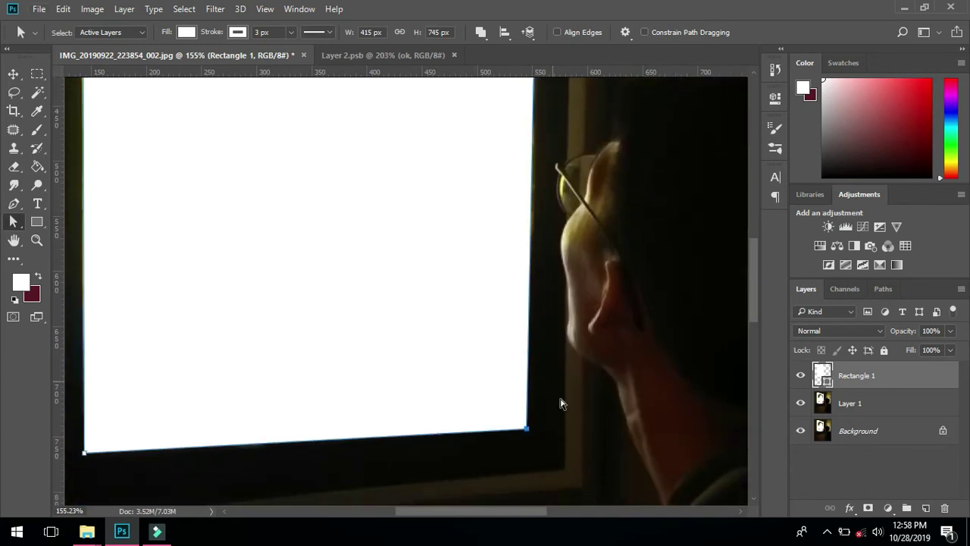
pyautogui.click(458, 354)
pyautogui.click(11, 73)
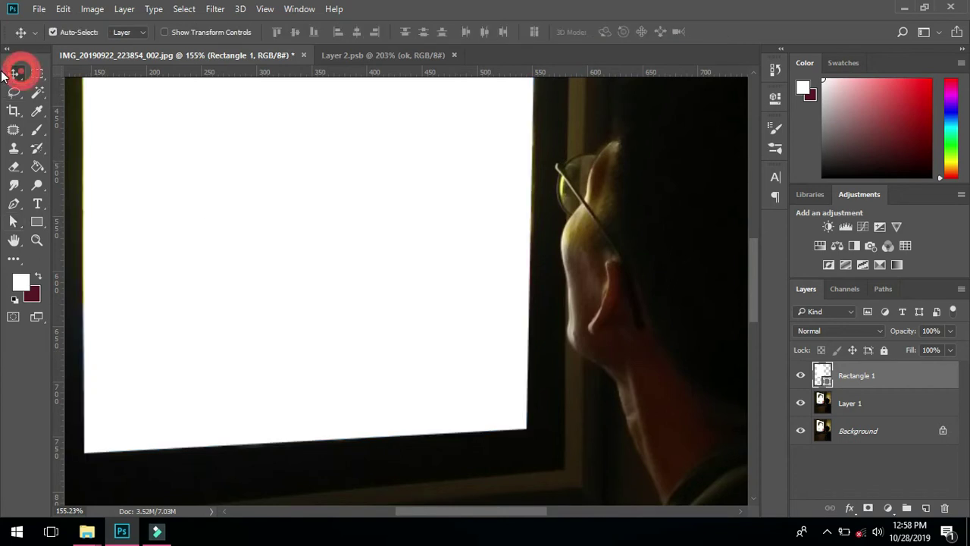
pyautogui.hotkey('ctrl', '0')
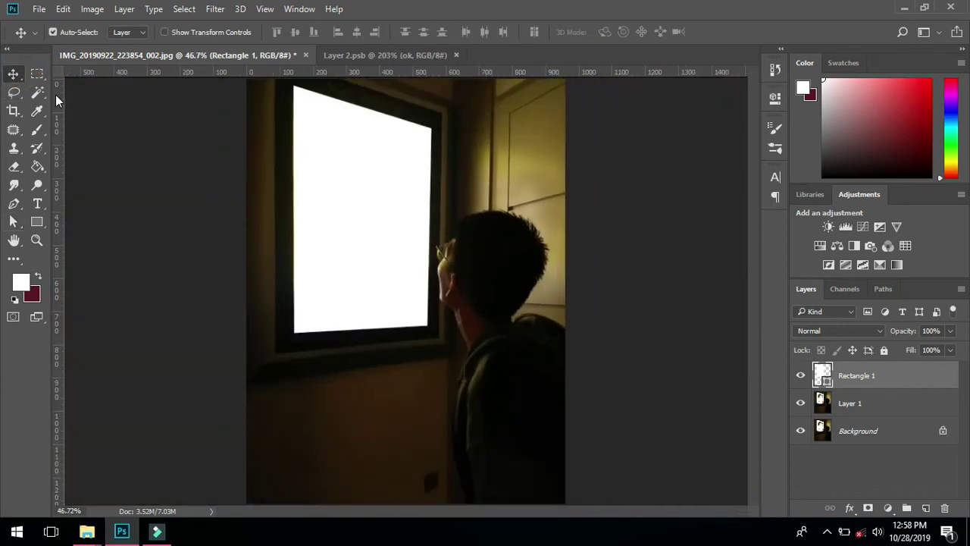
pyautogui.scroll(-2, 404, 310)
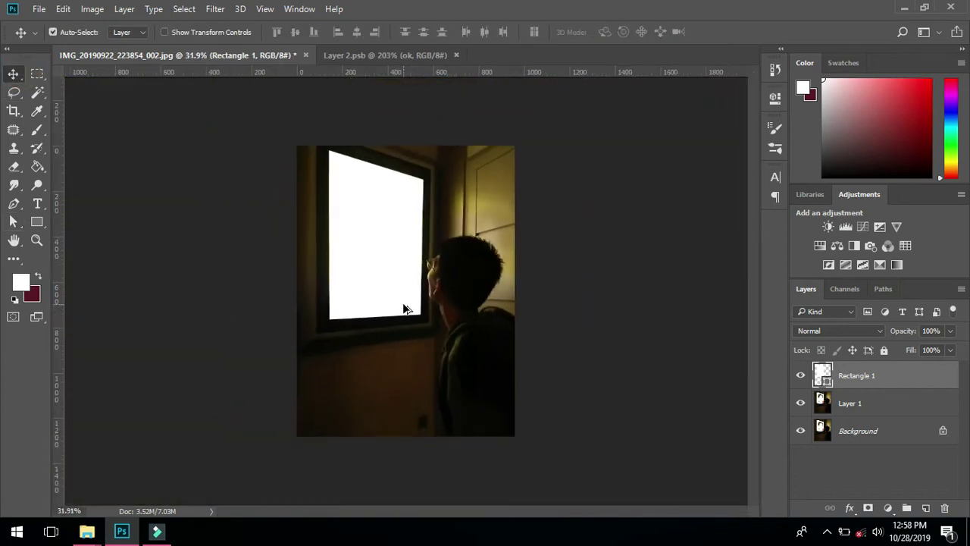
pyautogui.scroll(2, 404, 307)
pyautogui.press('z')
pyautogui.moveTo(403, 219); pyautogui.dragTo(426, 183)
pyautogui.scroll(-1, 424, 207)
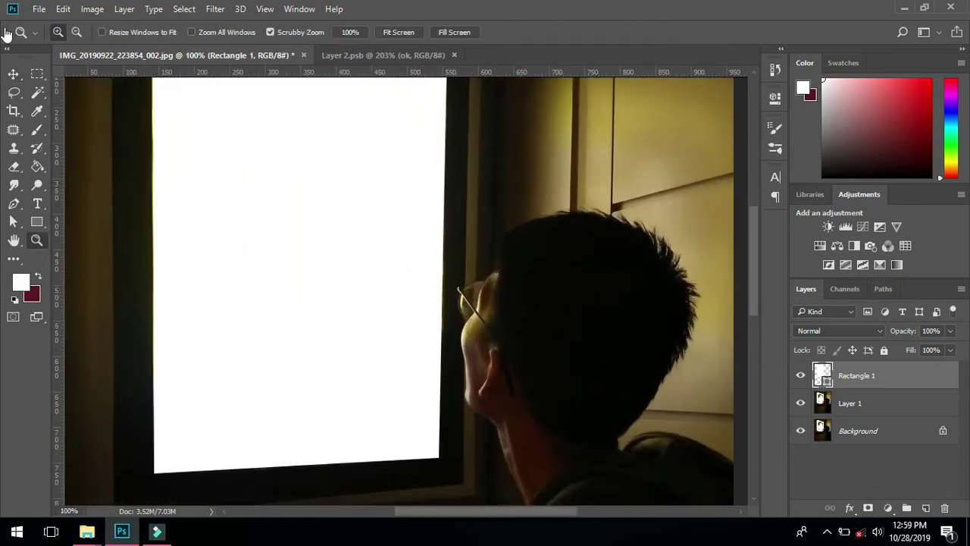
# Sample the dark frame beside the poster's right edge on Layer 1 as a Clone Stamp source
pyautogui.click(12, 73)
pyautogui.click(860, 401)
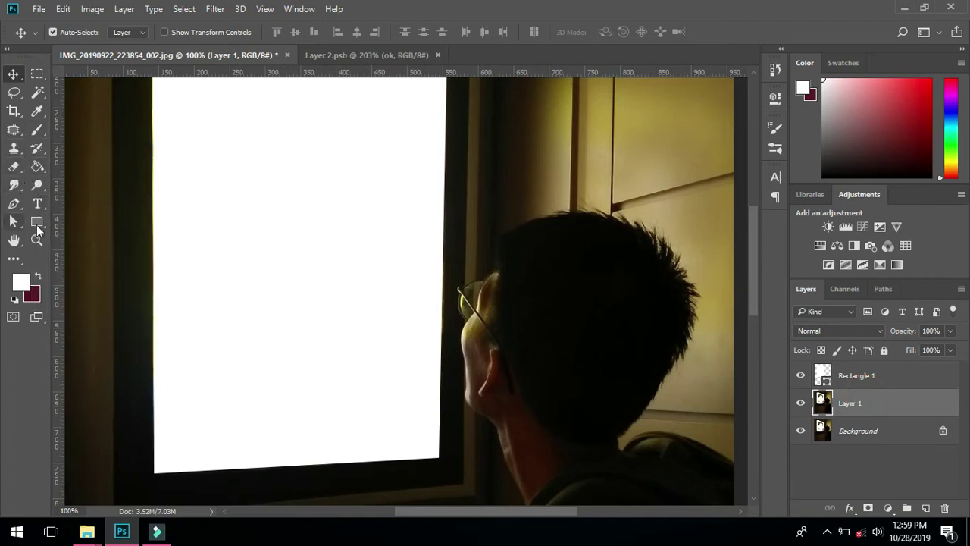
pyautogui.click(14, 147)
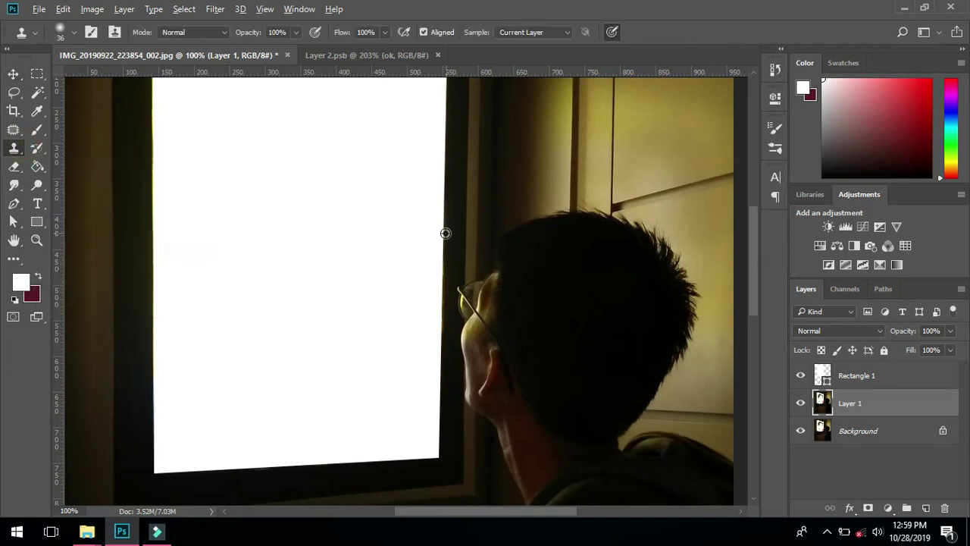
pyautogui.scroll(2, 440, 236)
pyautogui.press('z')
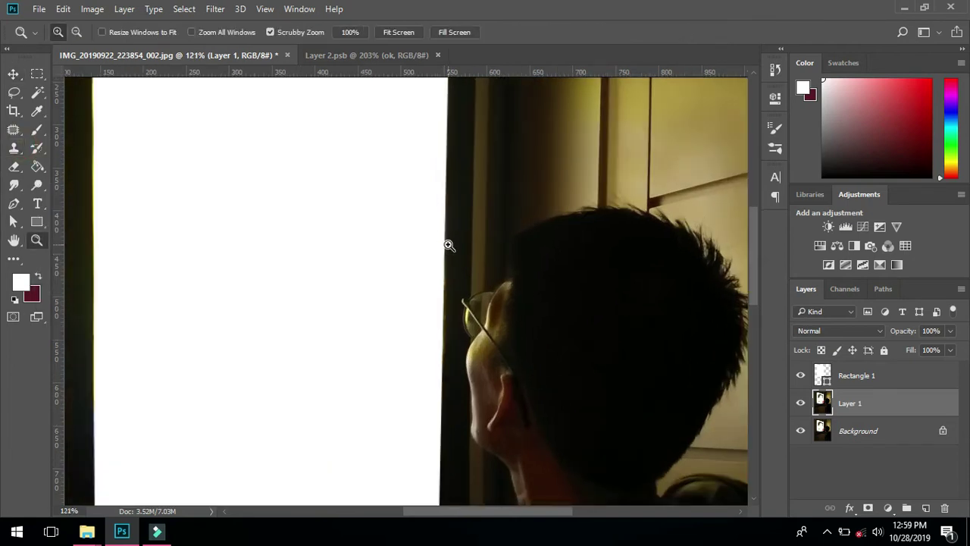
pyautogui.click(448, 246)
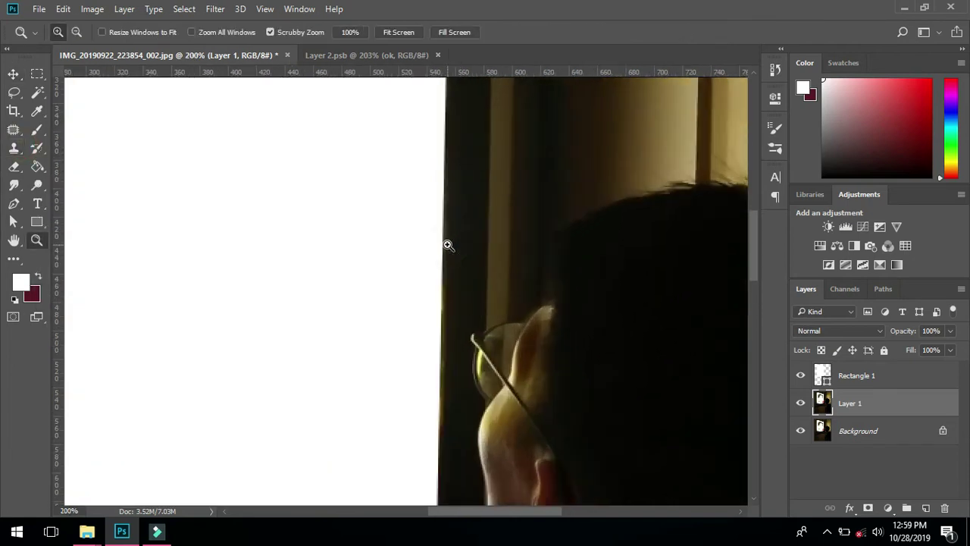
pyautogui.click(14, 148)
pyautogui.keyDown('alt'); pyautogui.click(449, 186); pyautogui.keyUp('alt')
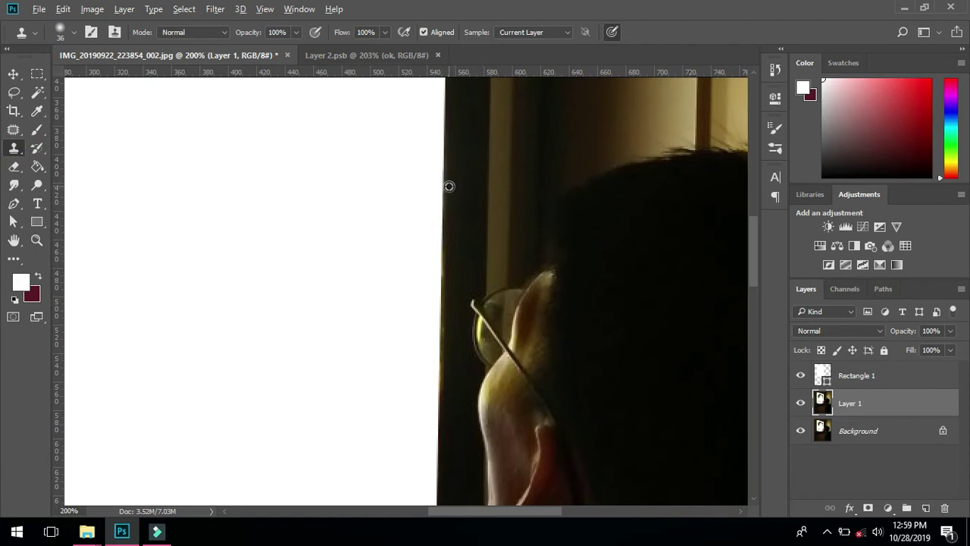
# Hide Rectangle 1 to examine the original poster edge beneath it, and show it again
pyautogui.click(796, 378)
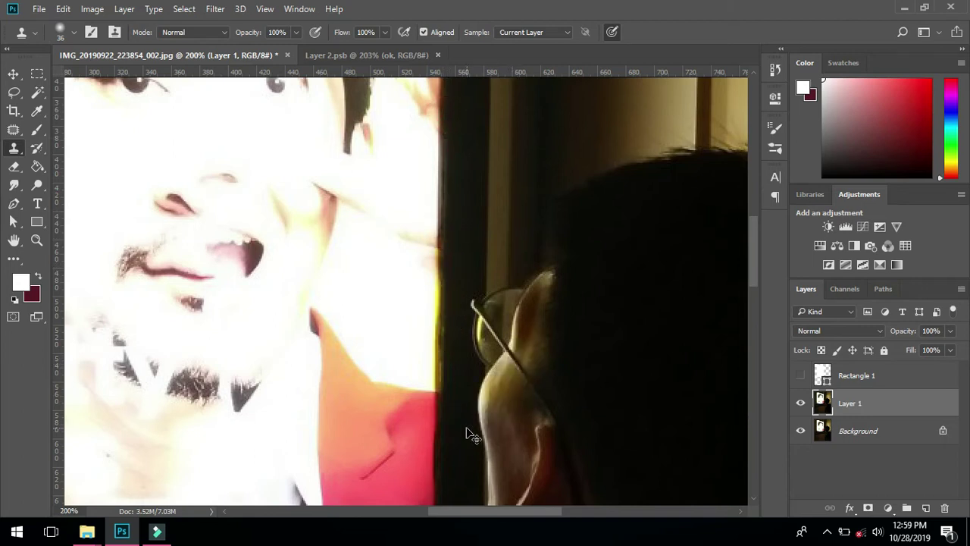
pyautogui.scroll(-2, 433, 266)
pyautogui.click(799, 376)
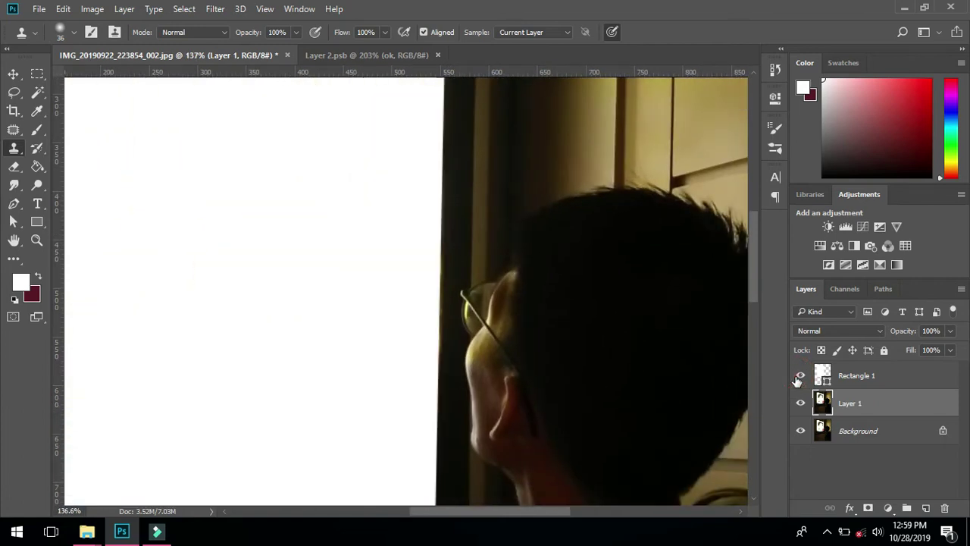
pyautogui.scroll(-2, 392, 228)
pyautogui.scroll(-2, 392, 227)
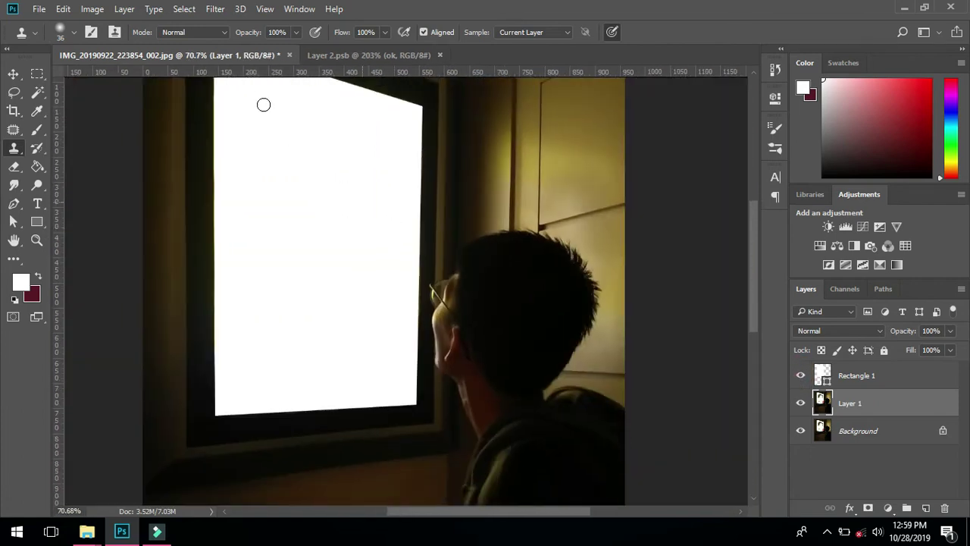
# Open the layer style settings of Rectangle 1, and turn Color Overlay on and back off
pyautogui.click(13, 73)
pyautogui.click(883, 387)
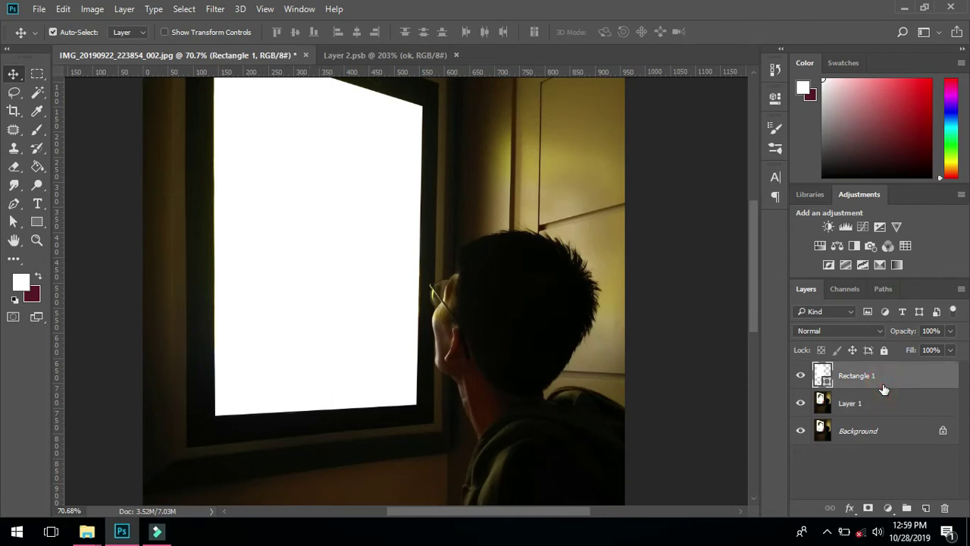
pyautogui.rightClick(840, 371)
pyautogui.click(564, 93)
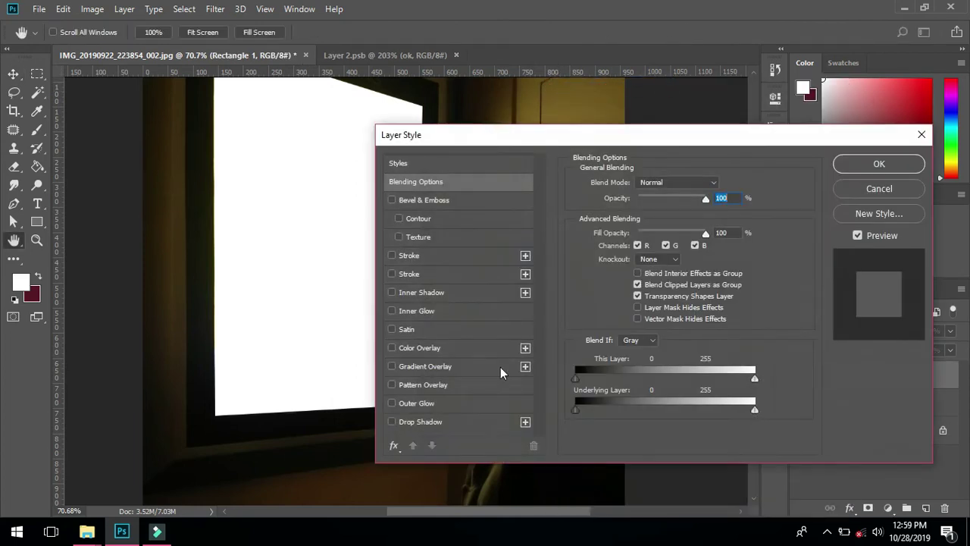
pyautogui.click(404, 347)
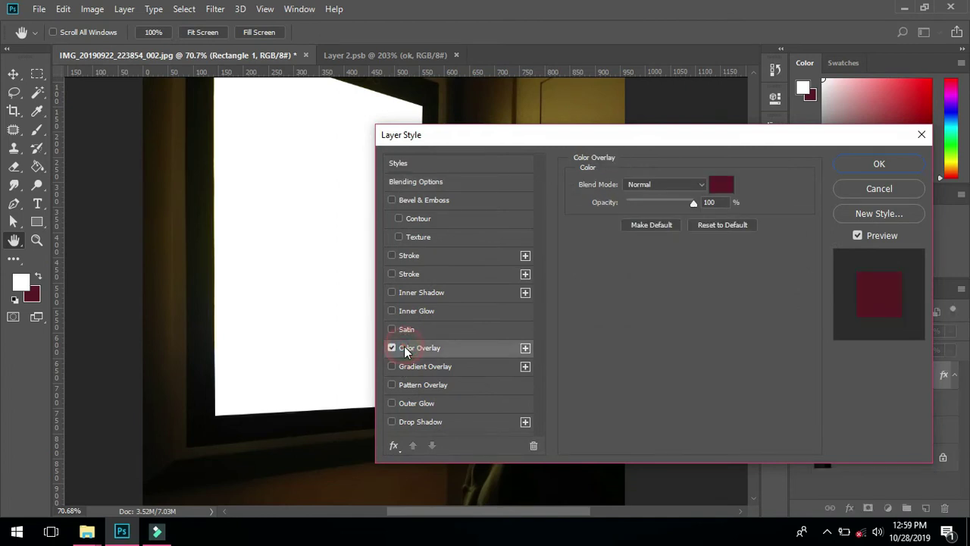
pyautogui.click(392, 348)
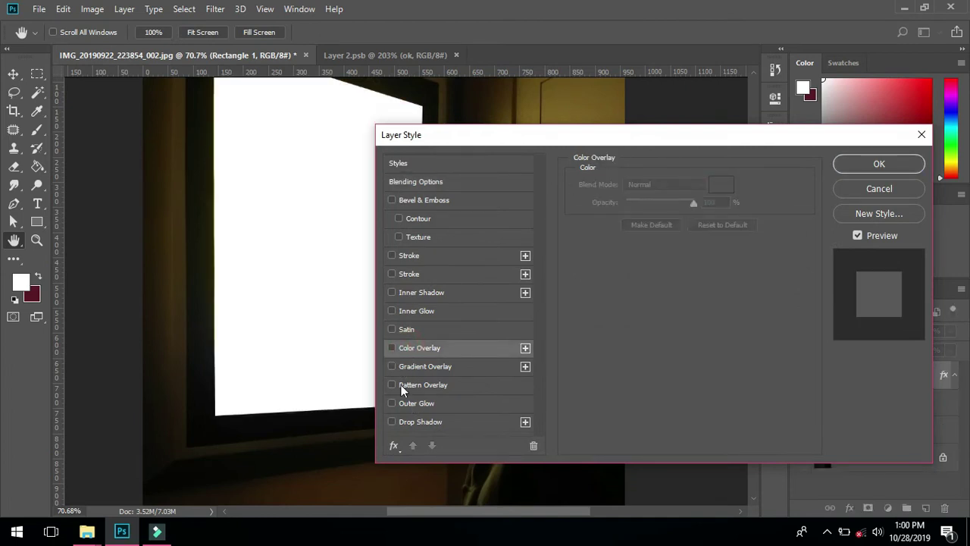
# Add a drop shadow to the white shape and pick a slightly lighter grey for it
pyautogui.click(392, 422)
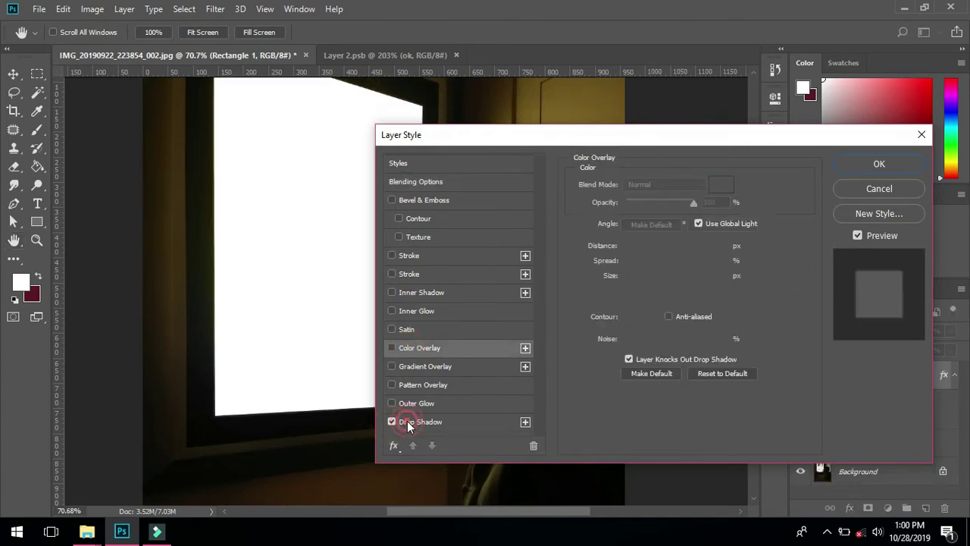
pyautogui.click(409, 422)
pyautogui.click(720, 185)
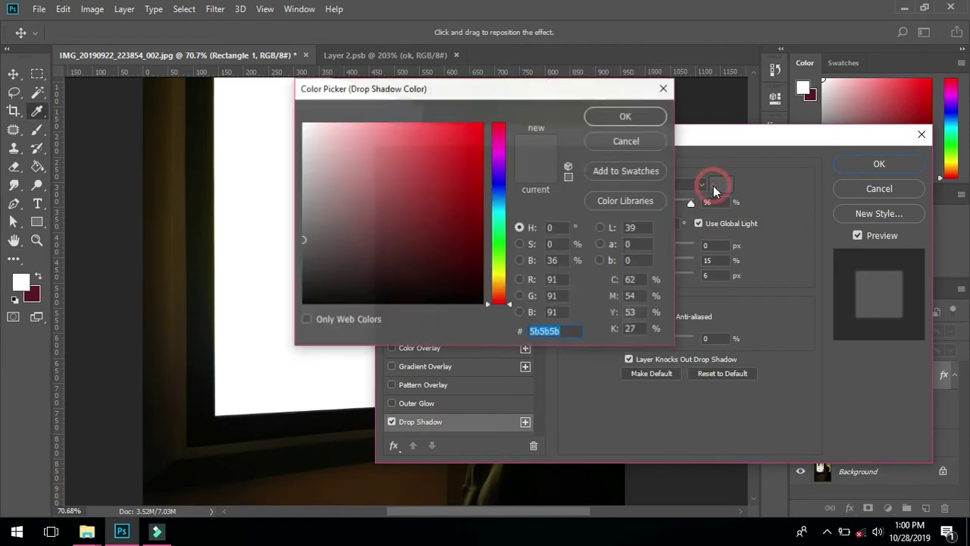
pyautogui.click(302, 232)
pyautogui.click(626, 116)
# Set the drop shadow's size to 13 px, add an inner shadow and apply the layer style
pyautogui.moveTo(485, 135); pyautogui.dragTo(518, 129)
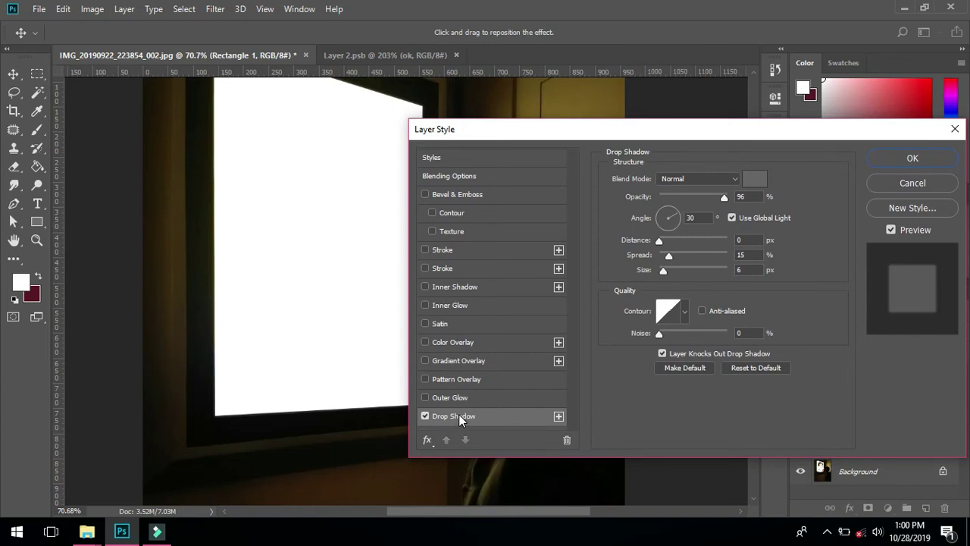
pyautogui.moveTo(672, 271); pyautogui.dragTo(667, 274)
pyautogui.moveTo(666, 270); pyautogui.dragTo(667, 270)
pyautogui.moveTo(652, 136); pyautogui.dragTo(624, 164)
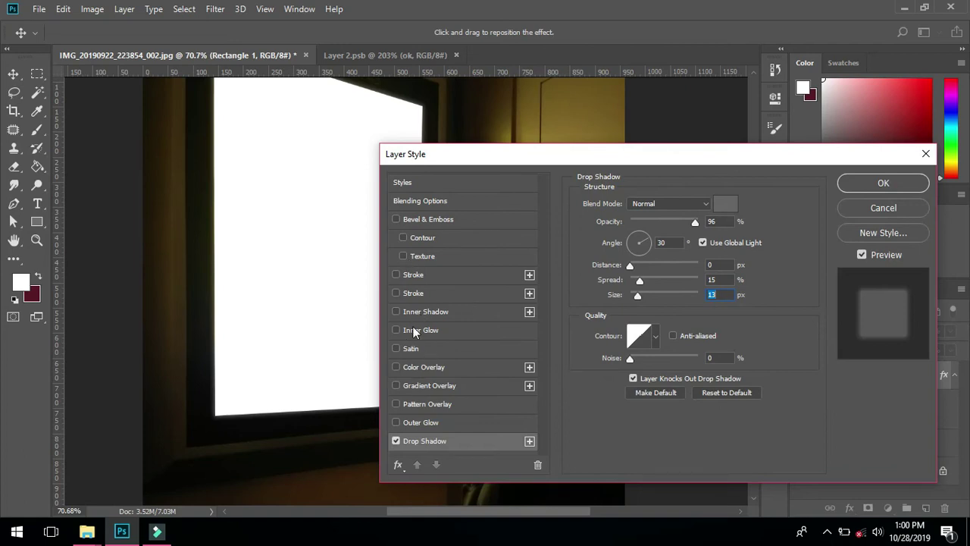
pyautogui.click(412, 312)
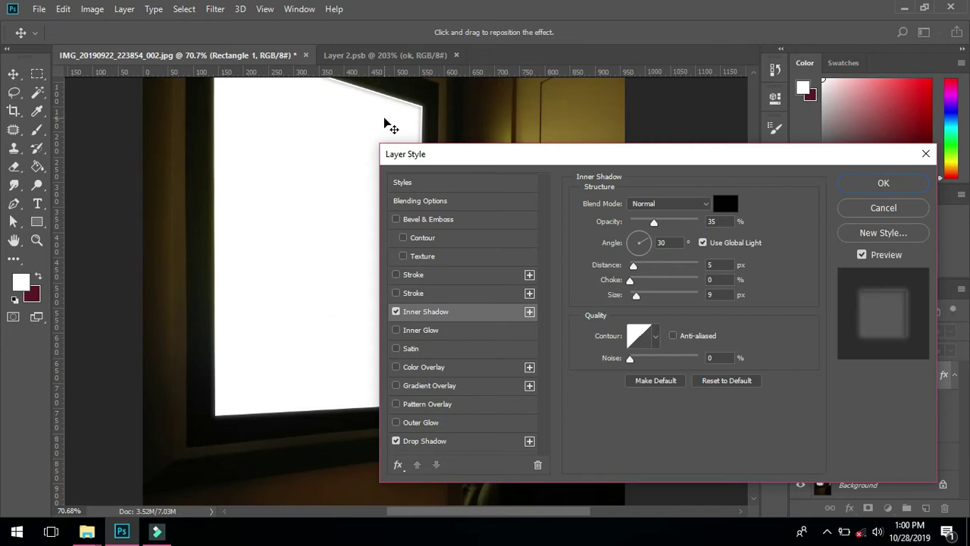
pyautogui.click(883, 184)
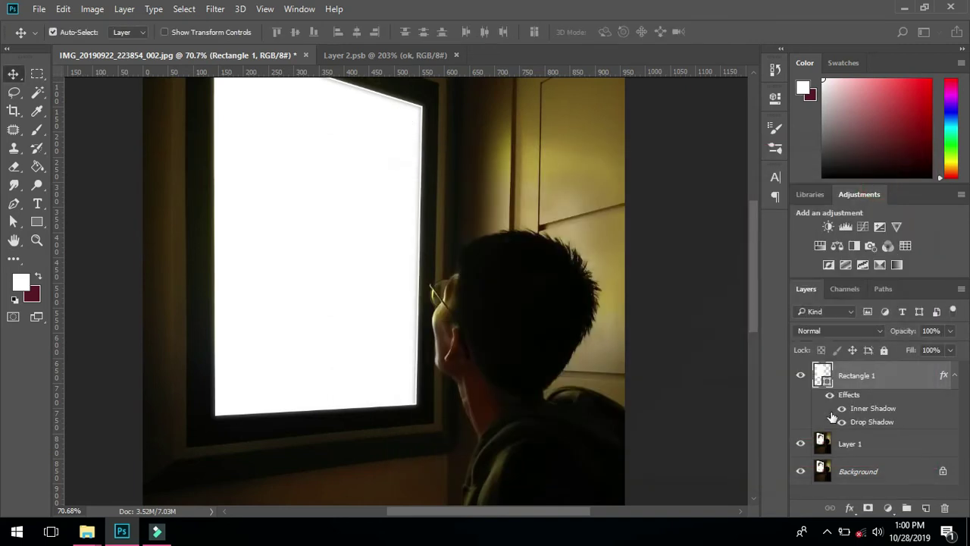
# Remove the stroke from the white Rectangle 1 shape
pyautogui.click(36, 222)
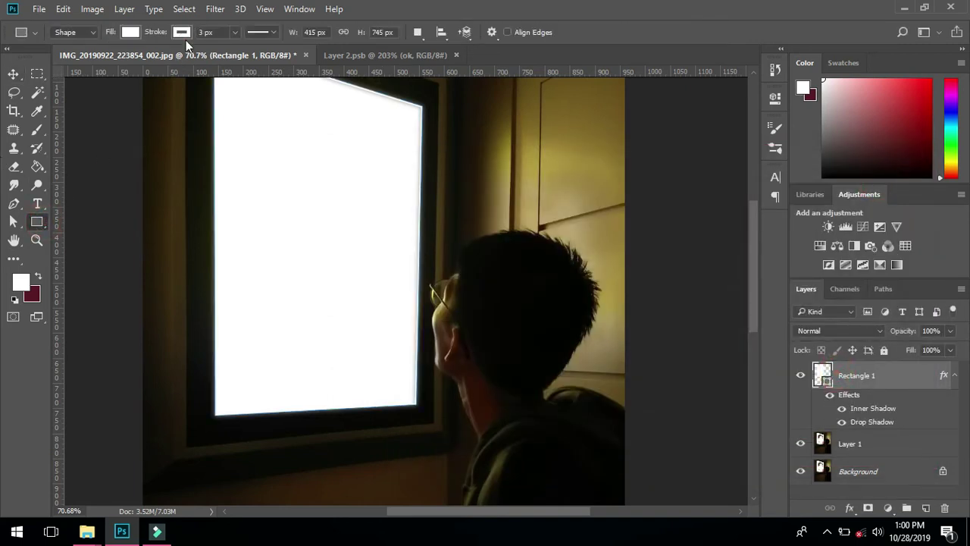
pyautogui.click(181, 33)
pyautogui.click(124, 60)
pyautogui.click(13, 74)
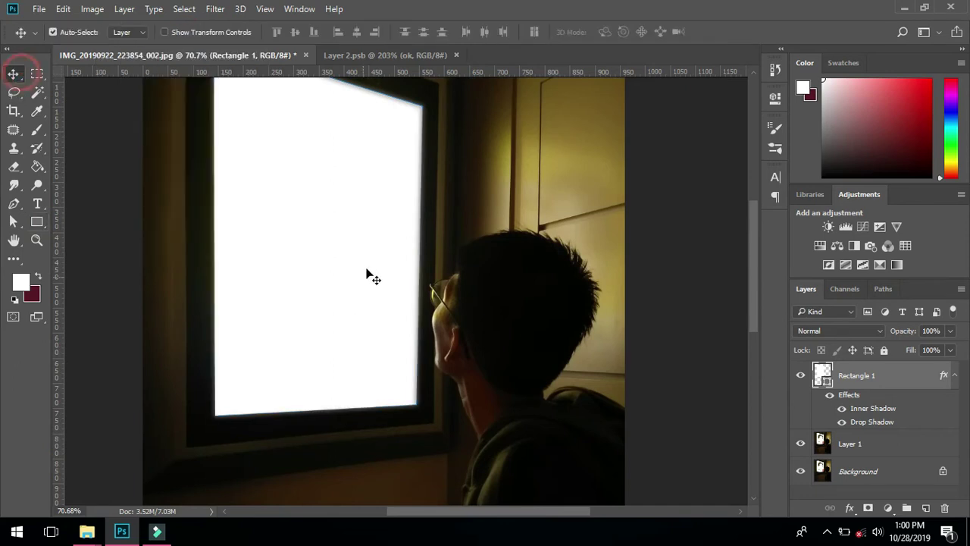
# Reopen the Inner Shadow settings of Rectangle 1 and set the shadow color to dark grey 303030
pyautogui.scroll(1, 482, 228)
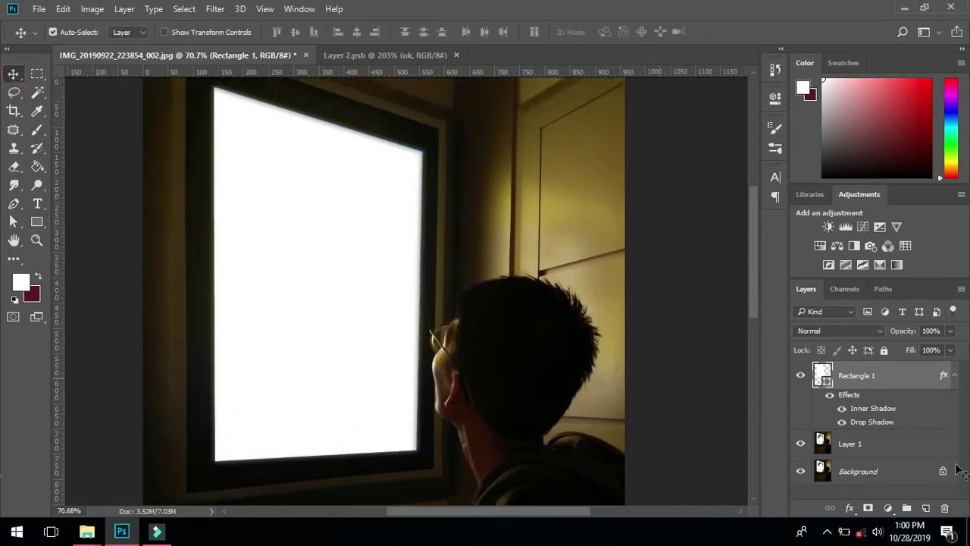
pyautogui.doubleClick(873, 409)
pyautogui.moveTo(638, 154); pyautogui.dragTo(767, 136)
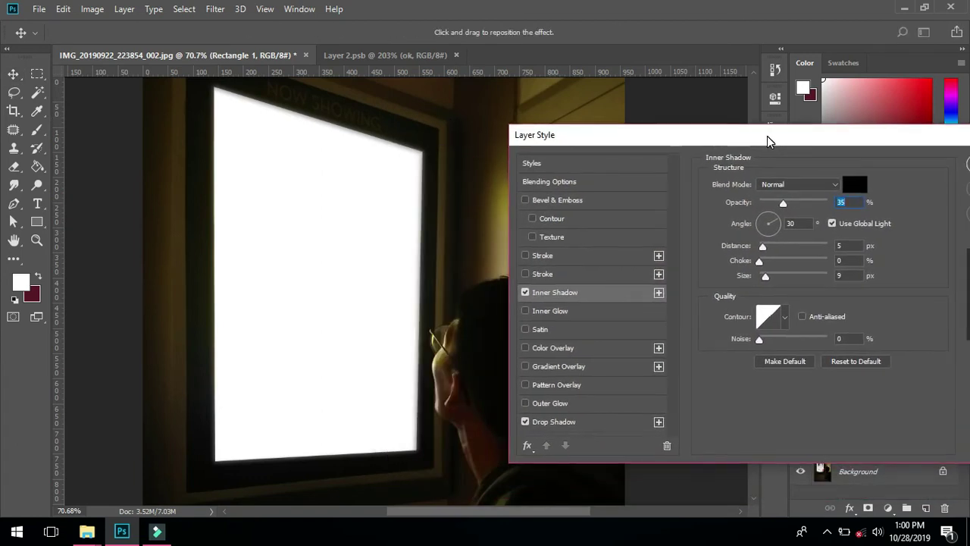
pyautogui.click(854, 184)
pyautogui.click(306, 271)
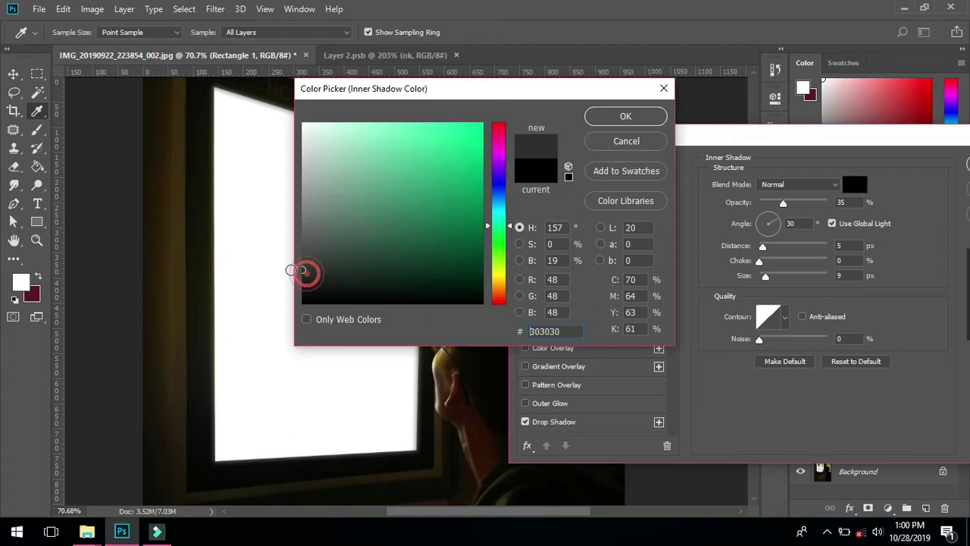
pyautogui.click(623, 117)
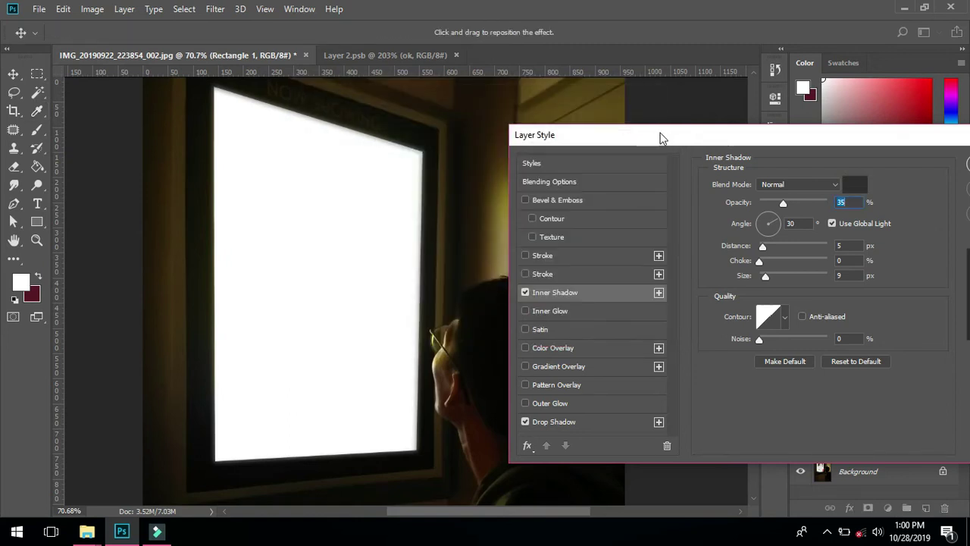
# Add a Satin effect to Rectangle 1 with 6% opacity, 91 px distance, 9 px size and anti-aliasing off
pyautogui.moveTo(656, 134); pyautogui.dragTo(665, 134)
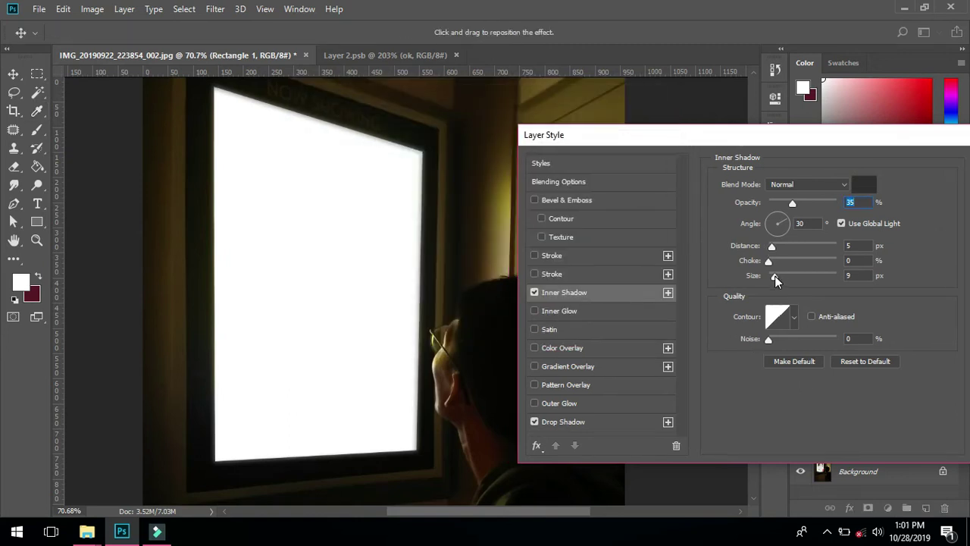
pyautogui.moveTo(912, 135); pyautogui.dragTo(846, 137)
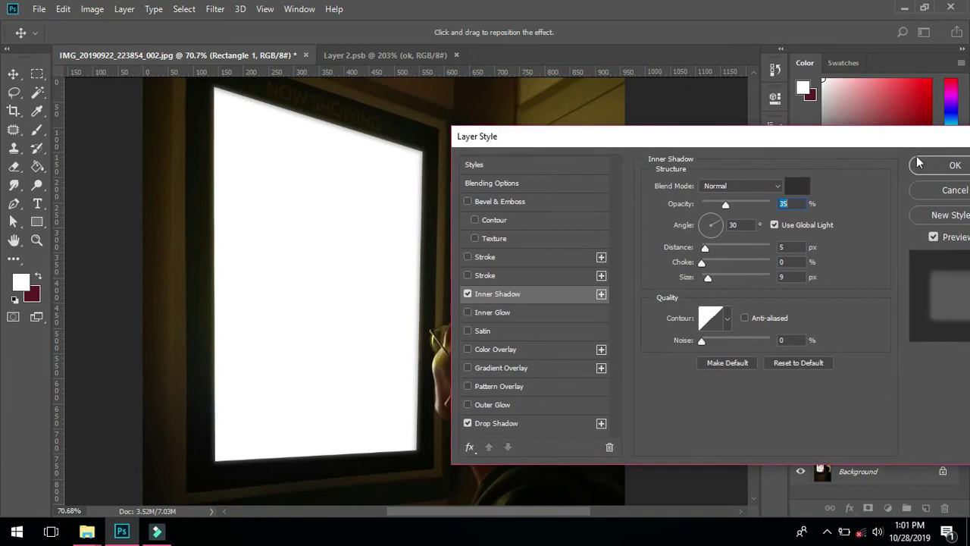
pyautogui.click(492, 331)
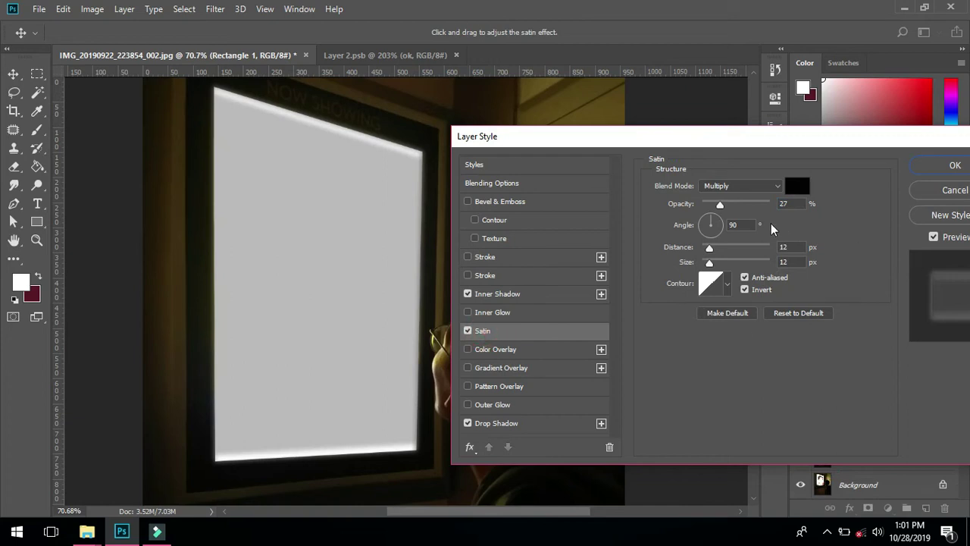
pyautogui.moveTo(720, 205)
pyautogui.mouseDown()
pyautogui.moveTo(768, 206)
pyautogui.moveTo(707, 207)
pyautogui.mouseUp()
pyautogui.moveTo(726, 254); pyautogui.dragTo(701, 269)
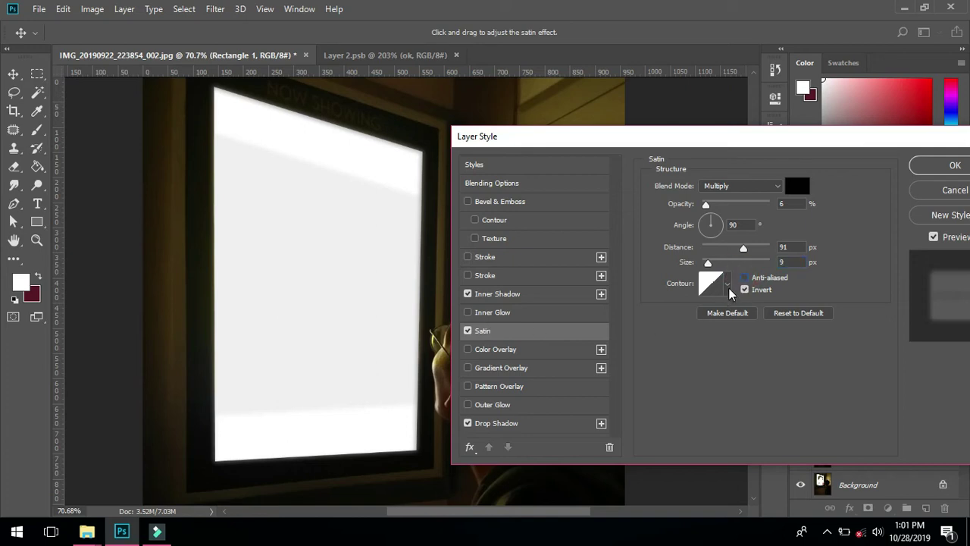
# Set the satin contour to Ring - Double and the satin color to green 01af6b
pyautogui.click(726, 285)
pyautogui.click(729, 318)
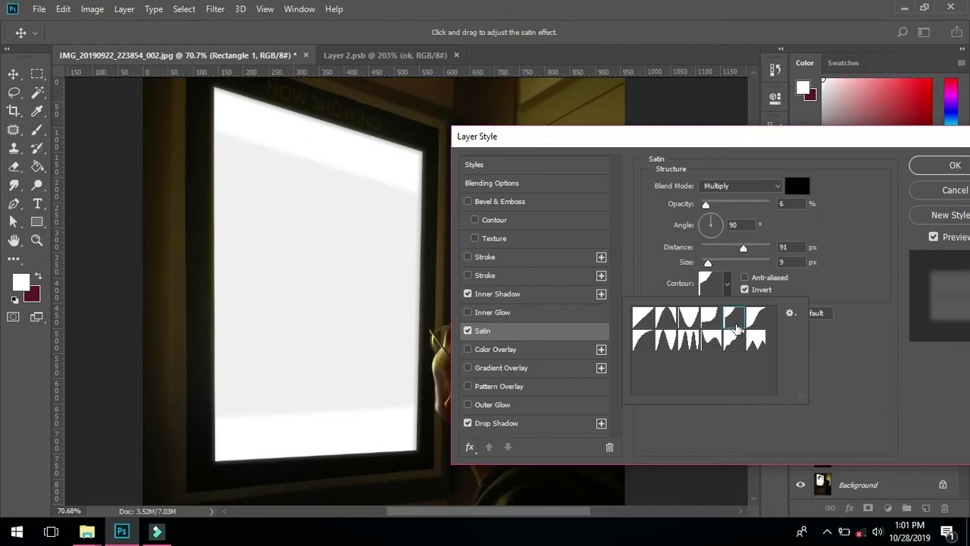
pyautogui.click(687, 340)
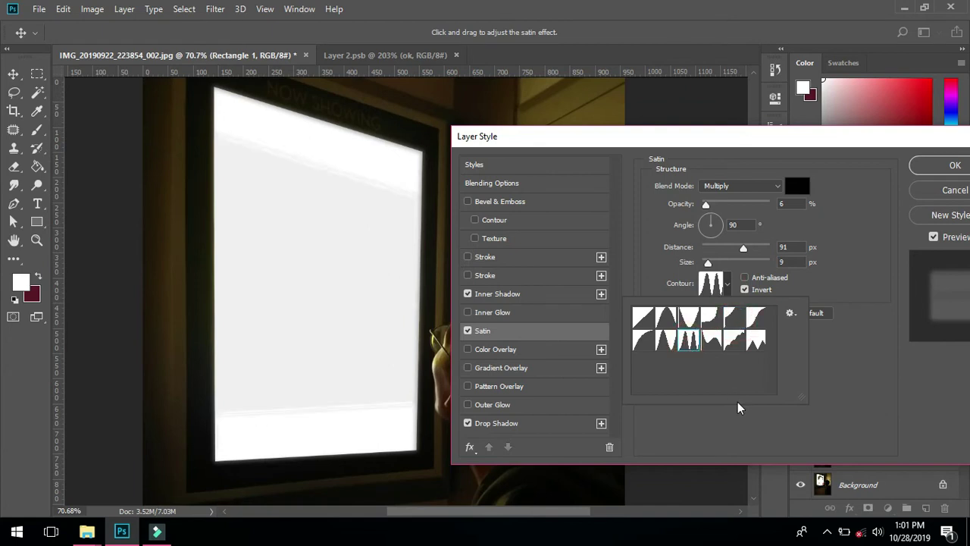
pyautogui.click(834, 246)
pyautogui.click(798, 188)
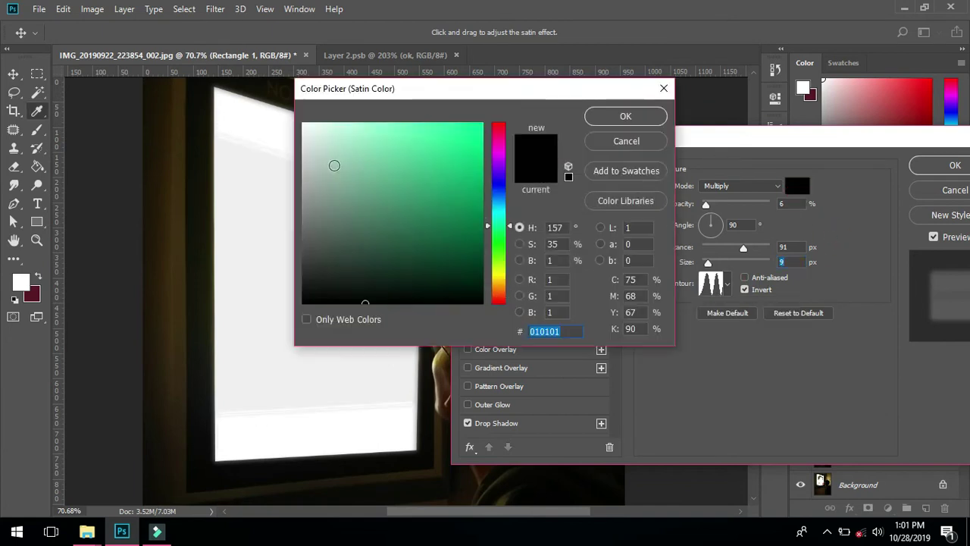
pyautogui.click(267, 111)
pyautogui.moveTo(332, 222); pyautogui.dragTo(482, 178)
pyautogui.click(595, 116)
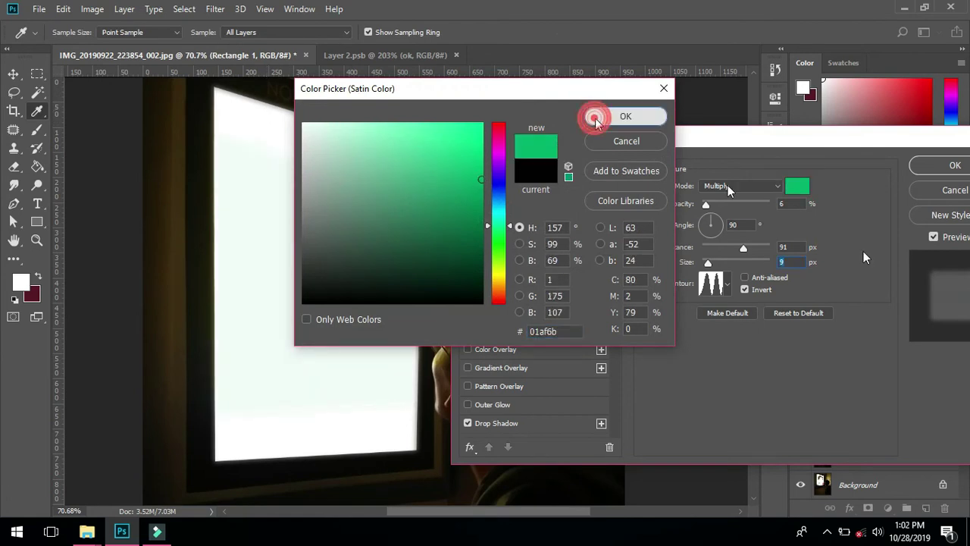
# Set the satin blend mode to Normal and raise its opacity to 66%
pyautogui.click(758, 189)
pyautogui.click(713, 197)
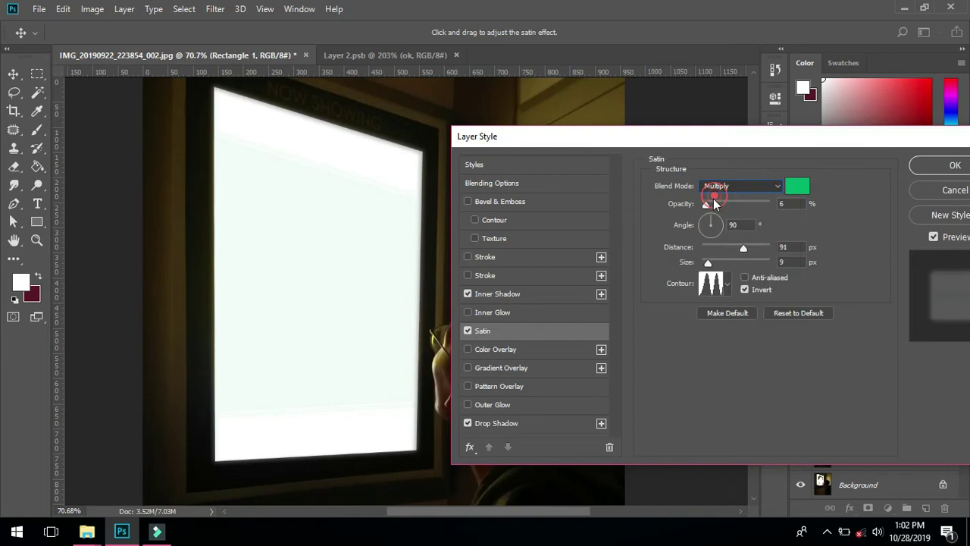
pyautogui.click(733, 205)
pyautogui.moveTo(734, 203); pyautogui.dragTo(746, 204)
# Try out the different satin contour presets on the shape and settle on the single Ring contour
pyautogui.click(718, 292)
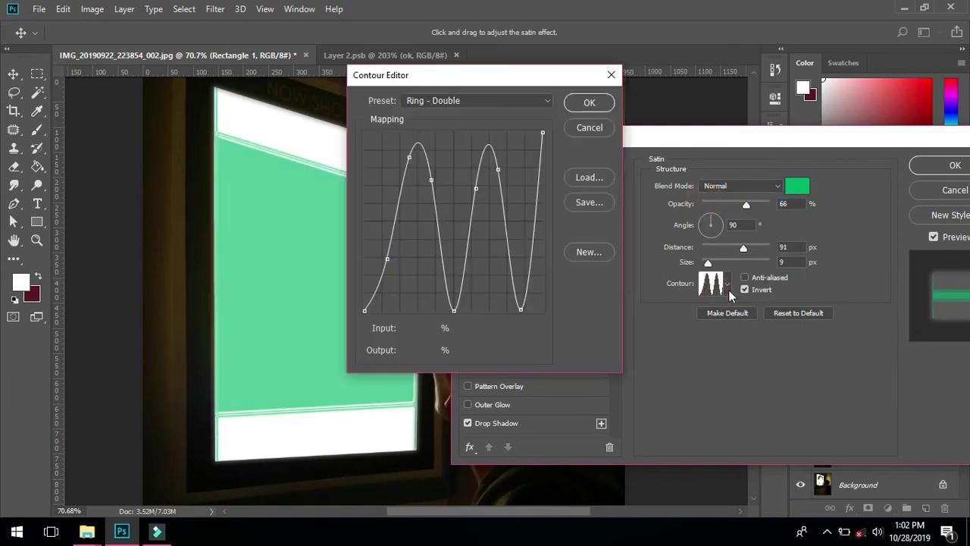
pyautogui.click(611, 75)
pyautogui.click(728, 285)
pyautogui.click(645, 346)
pyautogui.click(675, 342)
pyautogui.click(664, 346)
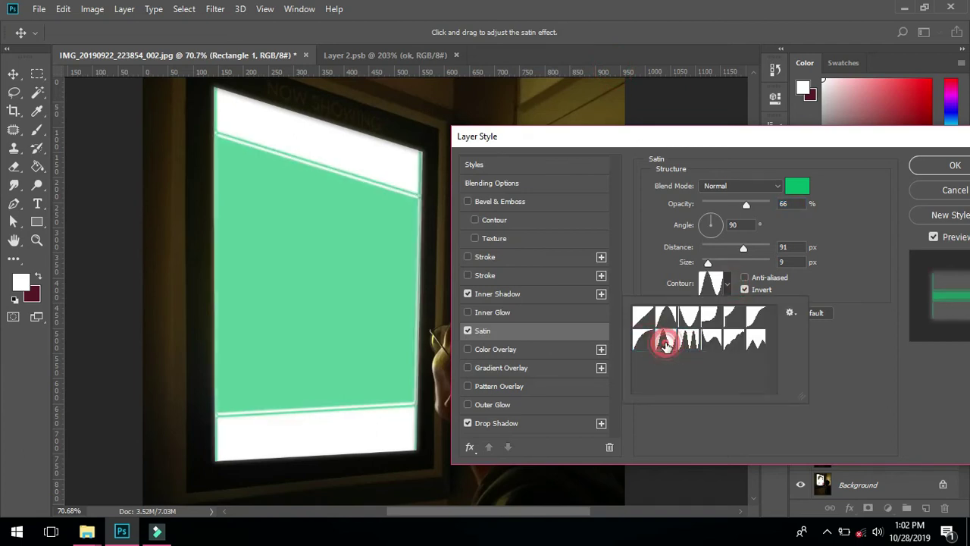
pyautogui.click(689, 317)
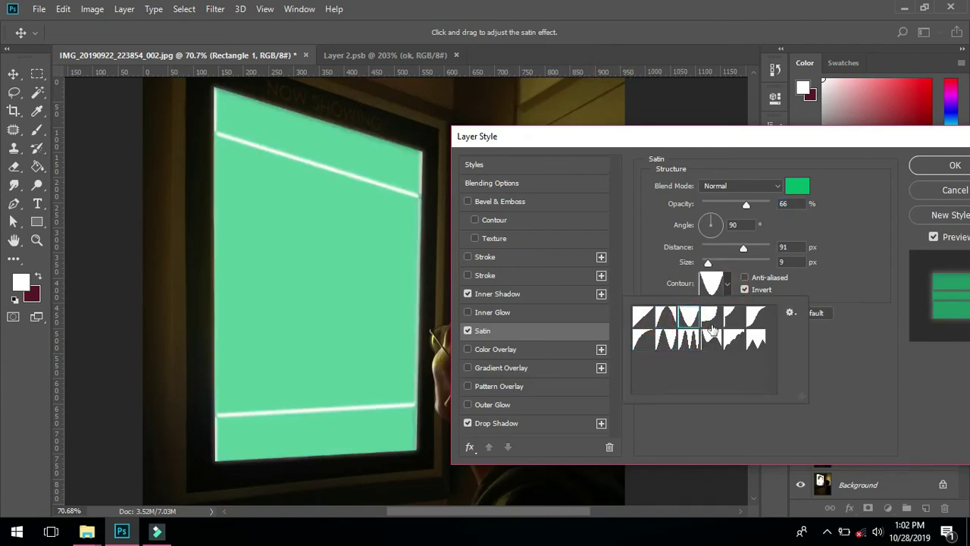
pyautogui.click(711, 324)
pyautogui.click(732, 319)
pyautogui.click(754, 320)
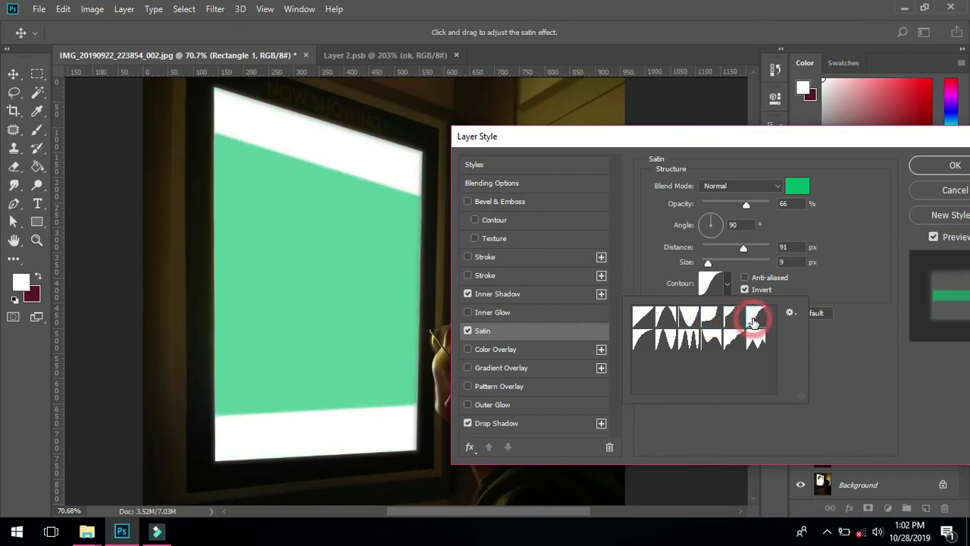
pyautogui.click(755, 341)
pyautogui.click(724, 347)
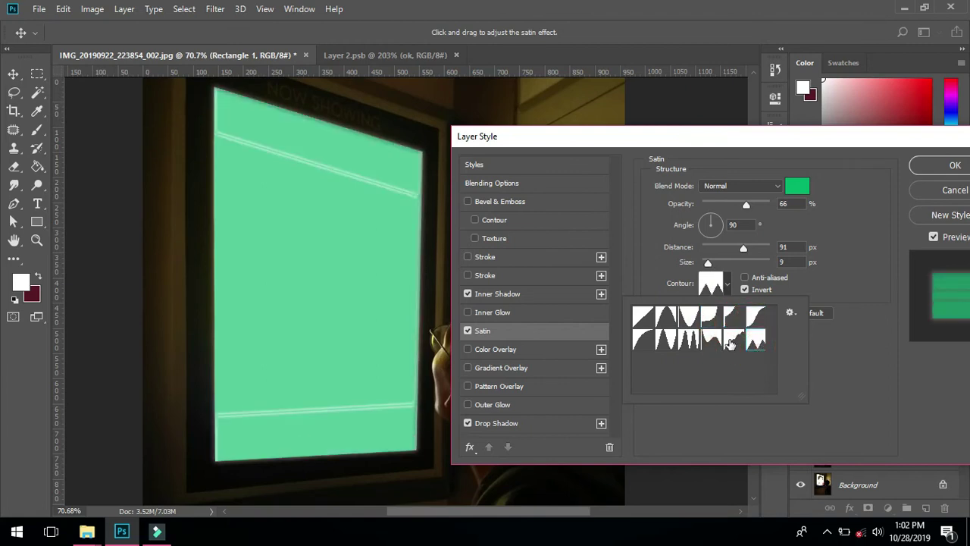
pyautogui.click(711, 341)
pyautogui.click(673, 344)
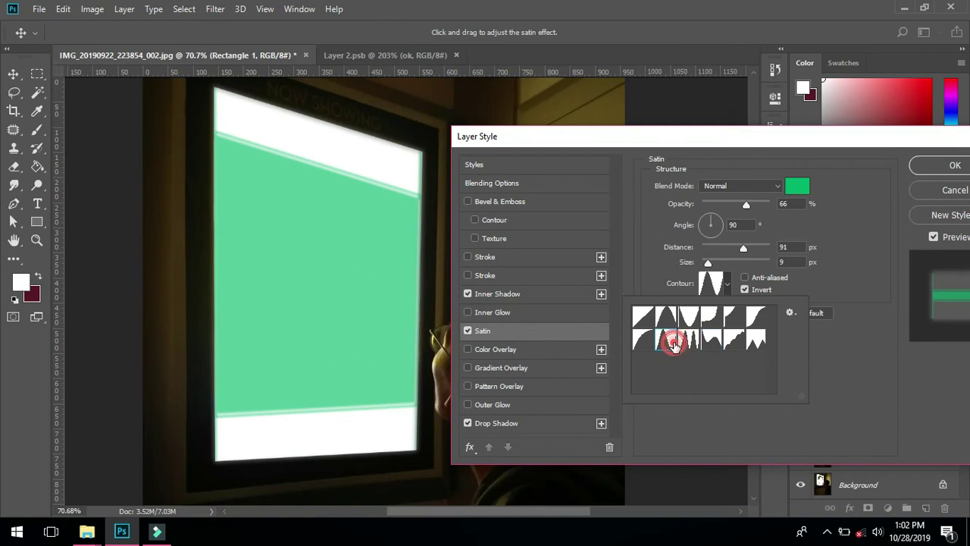
pyautogui.click(690, 341)
pyautogui.click(664, 345)
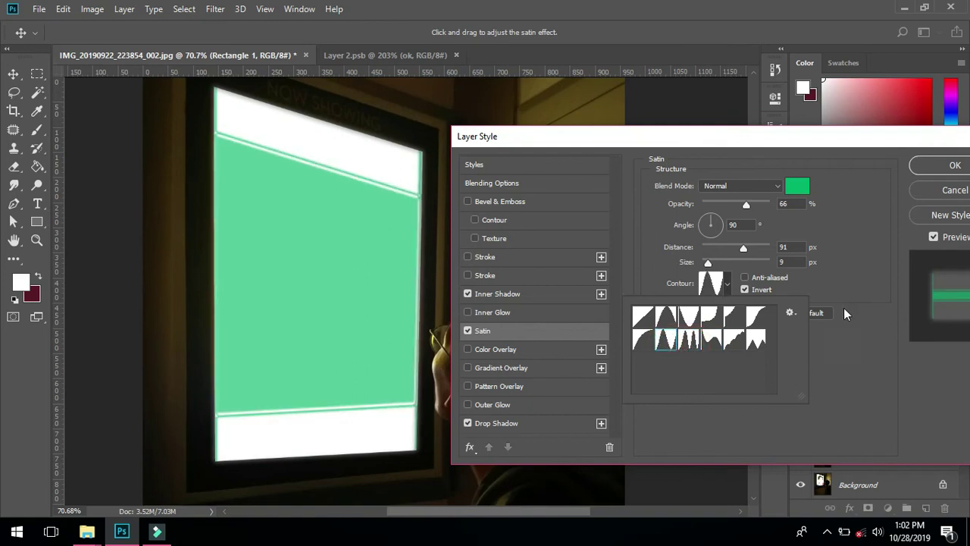
pyautogui.click(812, 314)
# Set the satin's distance to 117 px, size to 139 px and opacity to 29%, and make its color white
pyautogui.moveTo(743, 247)
pyautogui.mouseDown()
pyautogui.moveTo(718, 250)
pyautogui.moveTo(742, 264)
pyautogui.mouseUp()
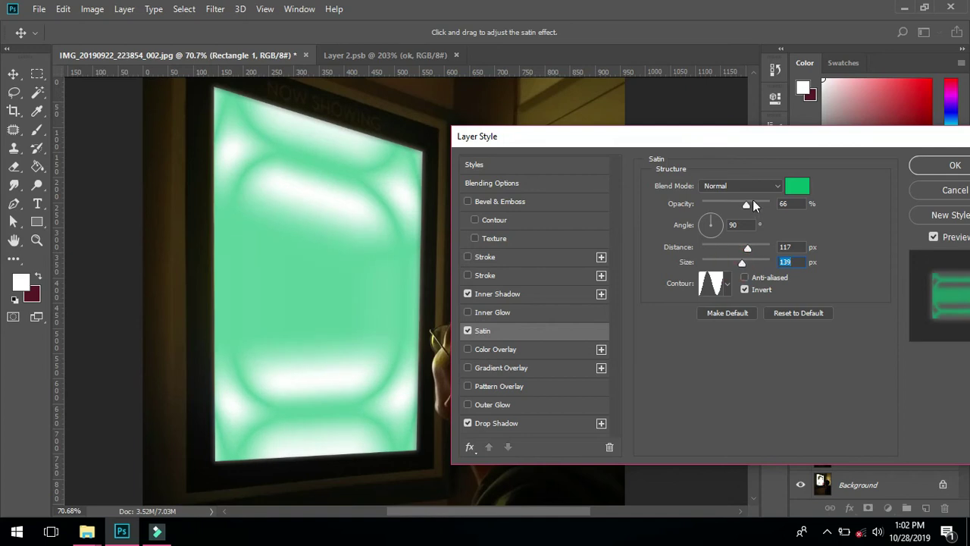
pyautogui.moveTo(740, 203); pyautogui.dragTo(724, 206)
pyautogui.click(797, 185)
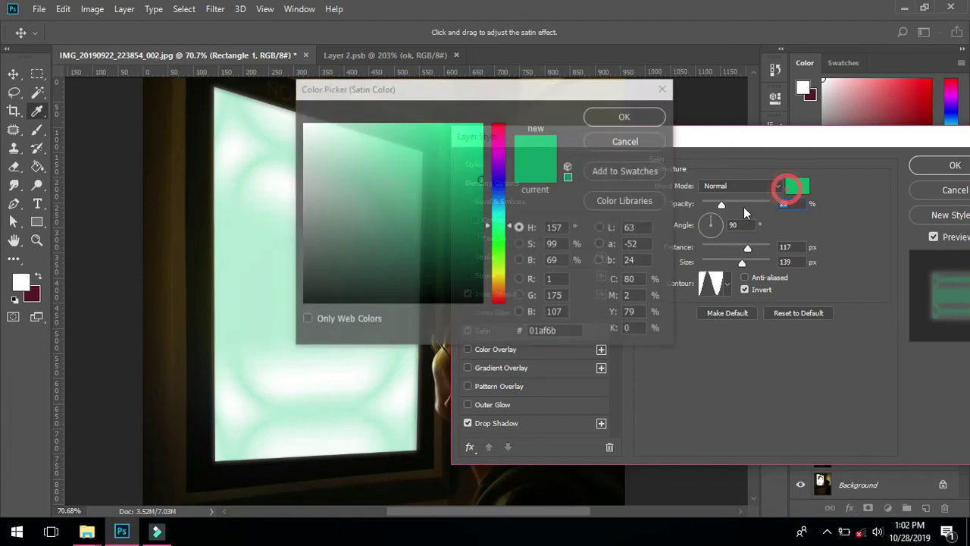
pyautogui.moveTo(325, 177); pyautogui.dragTo(303, 123)
pyautogui.click(626, 118)
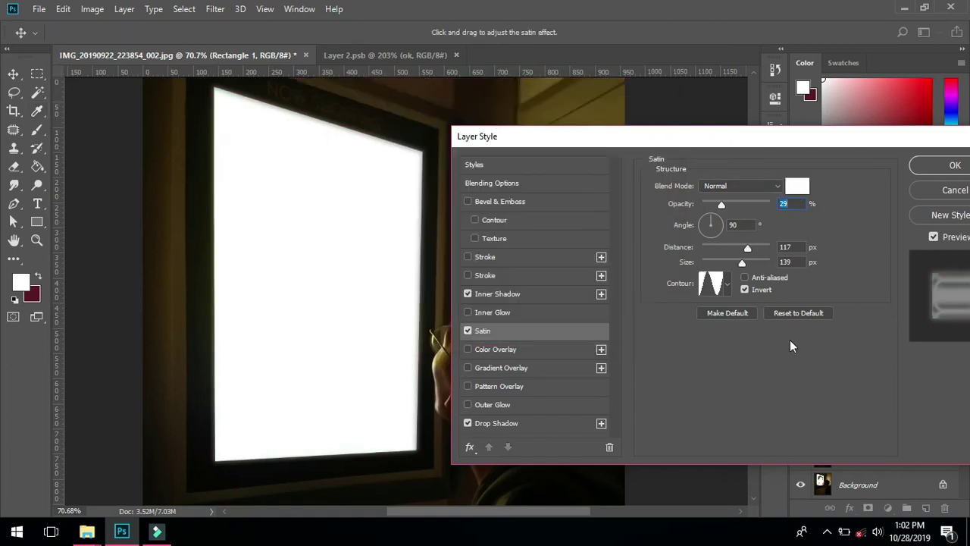
# Set the satin blend mode to Lighten with 31% opacity and apply the layer style
pyautogui.click(736, 186)
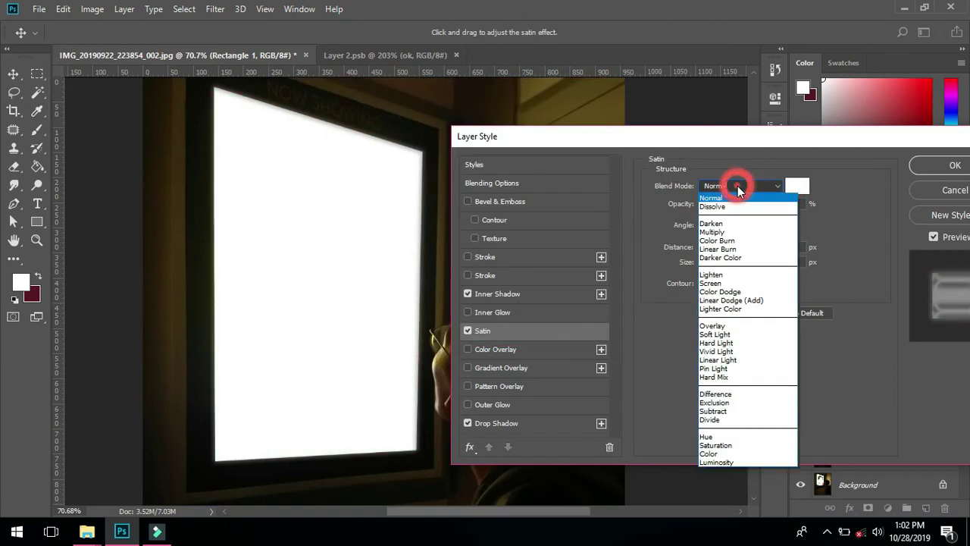
pyautogui.click(739, 231)
pyautogui.click(739, 186)
pyautogui.click(728, 274)
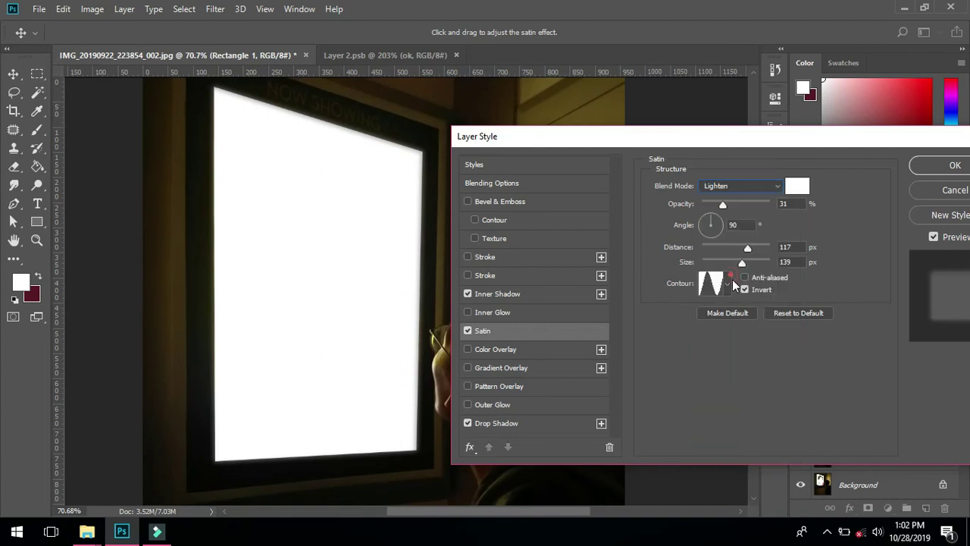
pyautogui.click(839, 372)
pyautogui.moveTo(831, 136); pyautogui.dragTo(800, 138)
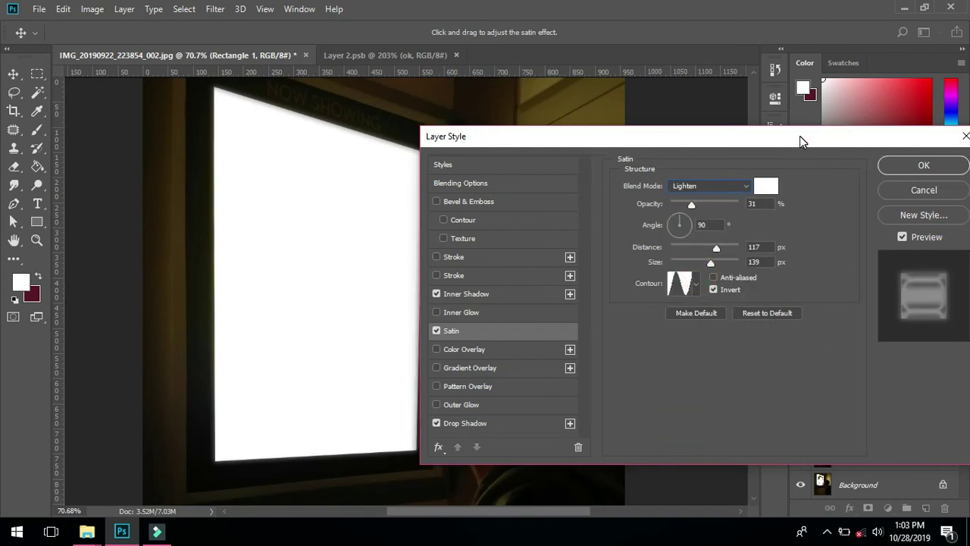
pyautogui.click(925, 167)
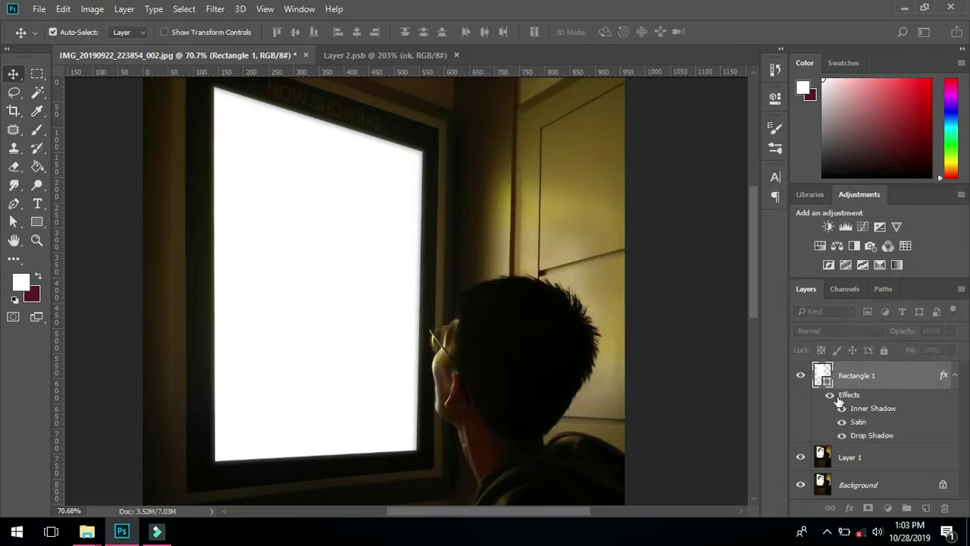
# Try converting Rectangle 1 for smart filters and undo the conversion
pyautogui.click(216, 9)
pyautogui.click(233, 45)
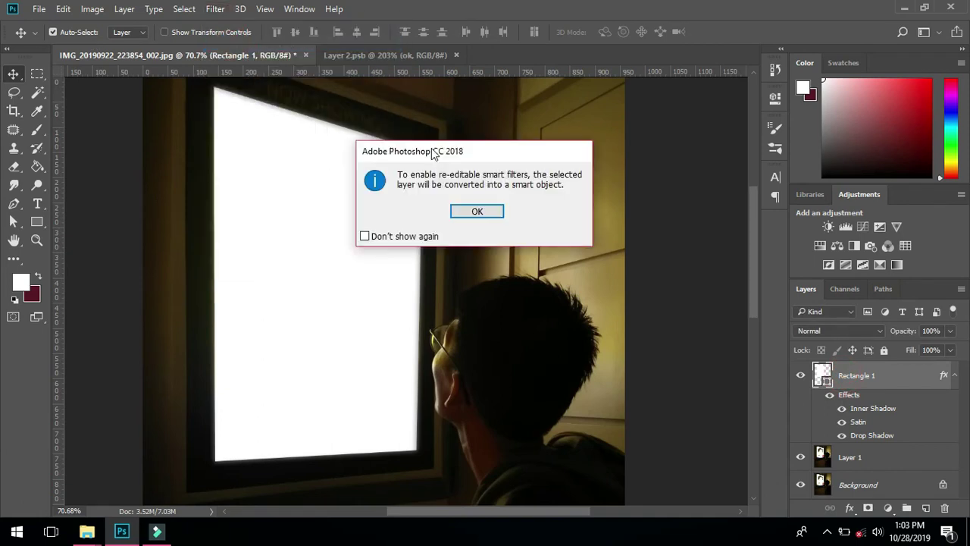
pyautogui.click(479, 213)
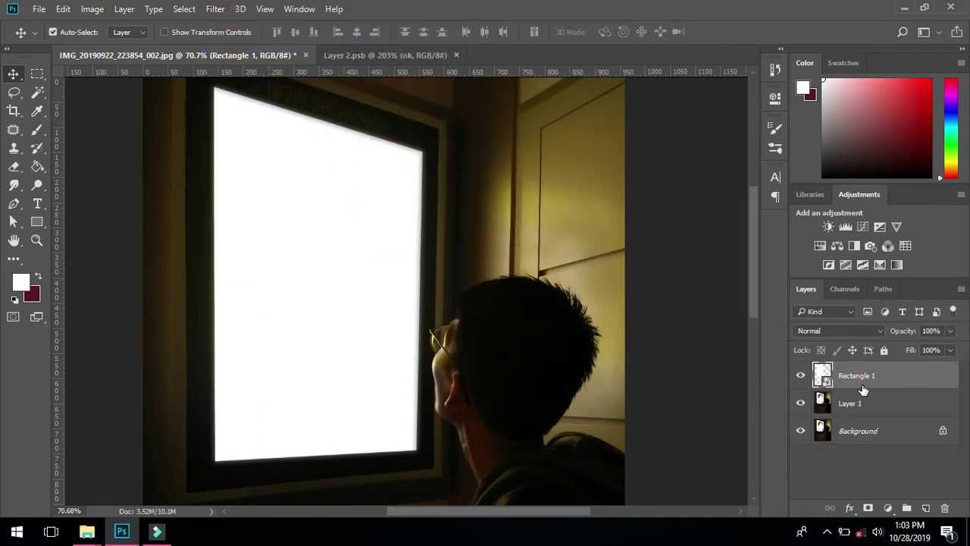
pyautogui.hotkey('ctrl', 'z')
pyautogui.rightClick(931, 419)
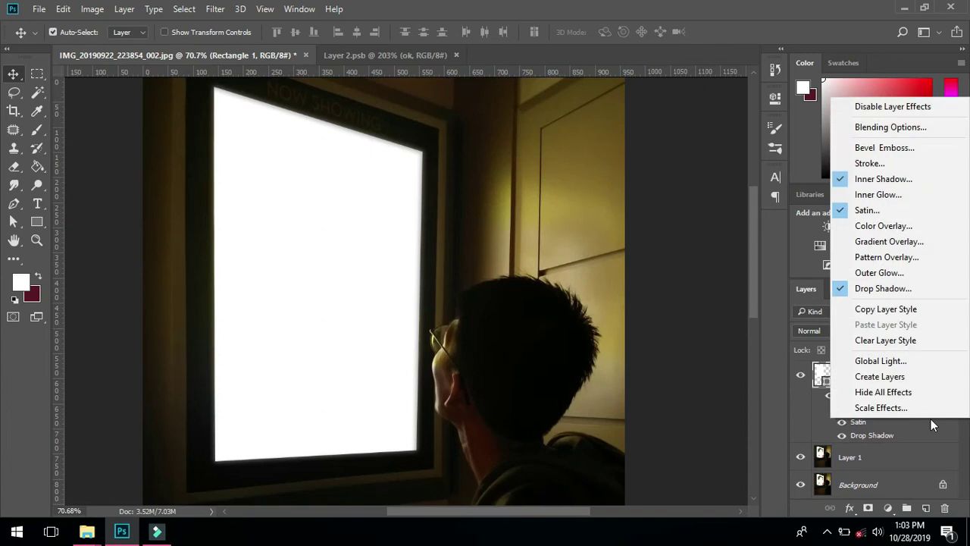
pyautogui.click(926, 424)
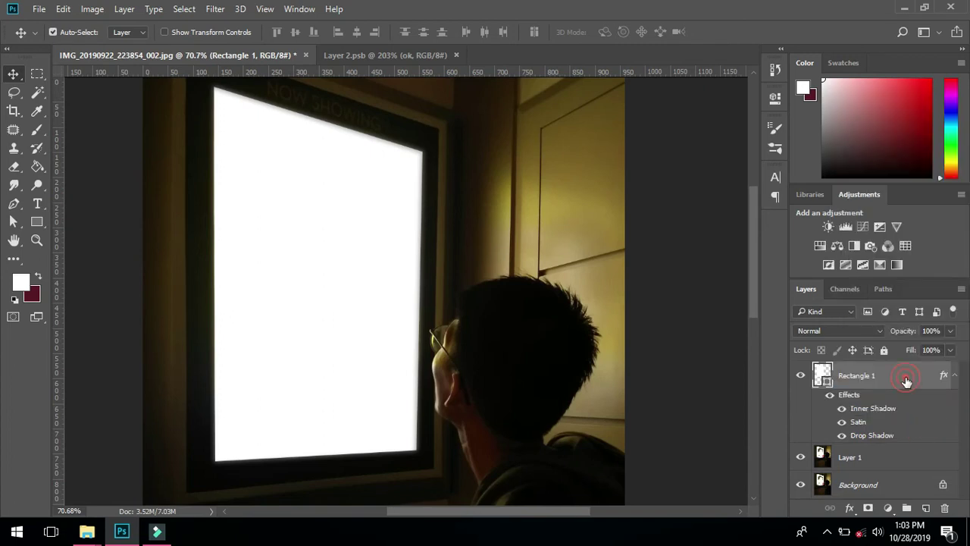
# Duplicate the Rectangle 1 layer and hide all layer effects on the copy
pyautogui.hotkey('ctrl', 'j')
pyautogui.click(831, 395)
pyautogui.rightClick(824, 373)
pyautogui.click(218, 11)
# Convert Rectangle 1 copy for smart filters and open the smart object's contents
pyautogui.click(217, 12)
pyautogui.click(231, 47)
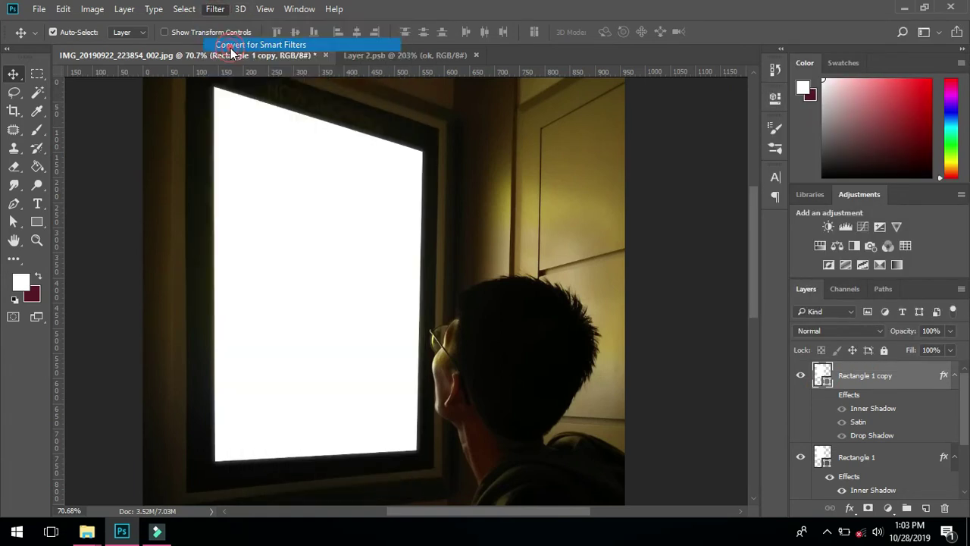
pyautogui.click(457, 209)
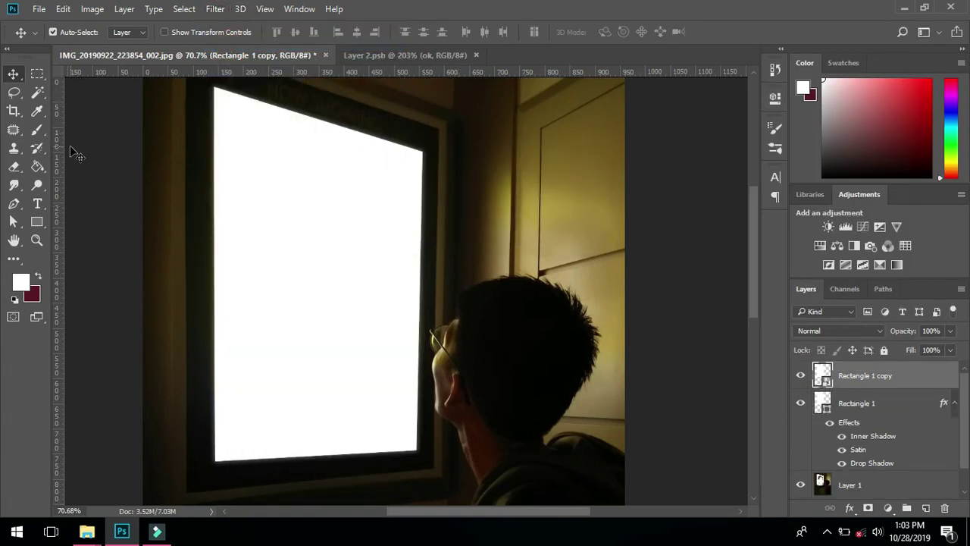
pyautogui.doubleClick(823, 373)
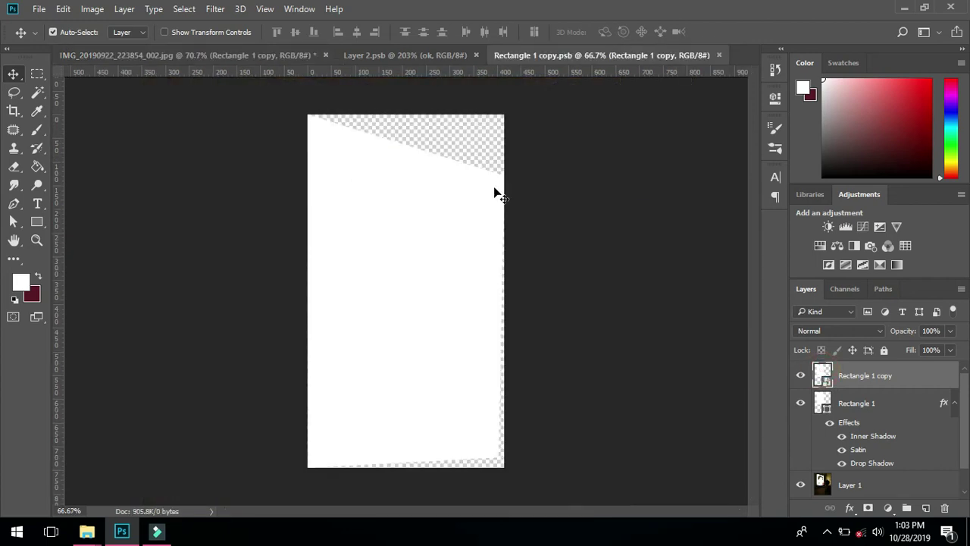
# Copy the poster layer "ok" from Layer 2.psb into Rectangle 1 copy.psb and place it over the white shape
pyautogui.click(402, 55)
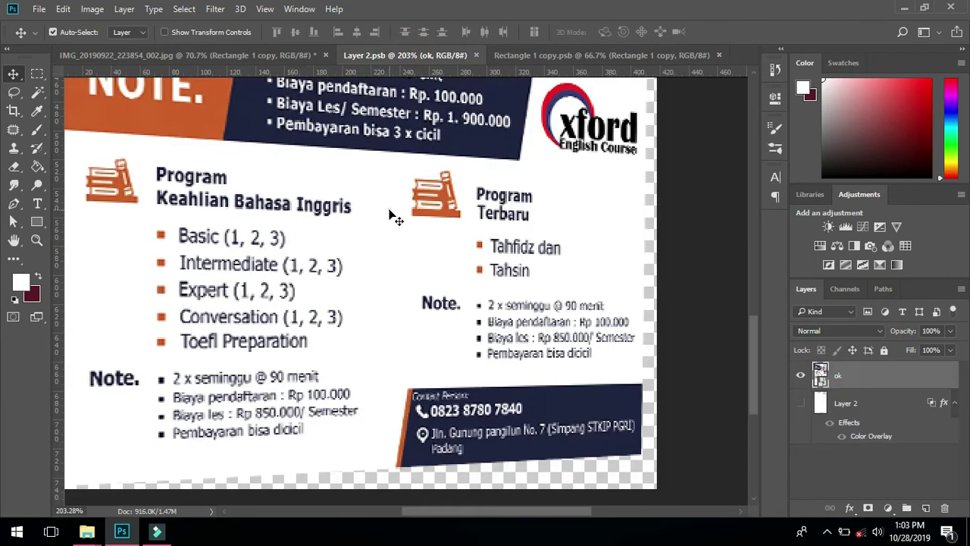
pyautogui.scroll(-3, 510, 267)
pyautogui.scroll(-2, 510, 267)
pyautogui.scroll(5, 470, 213)
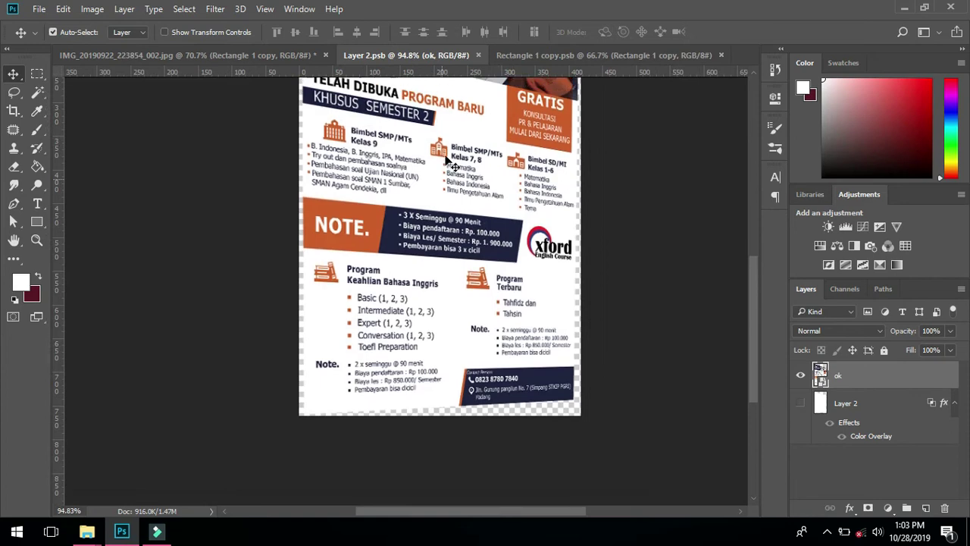
pyautogui.scroll(-2, 448, 163)
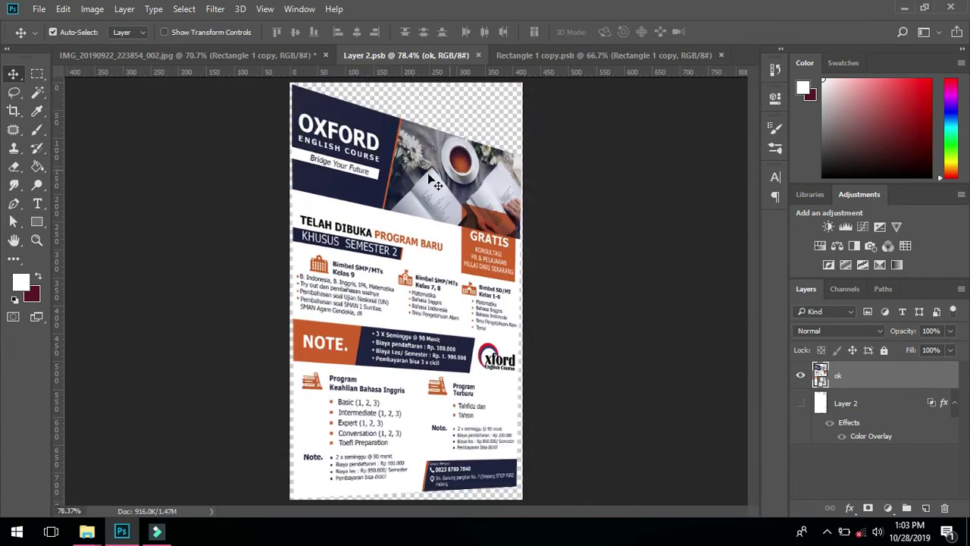
pyautogui.moveTo(449, 144); pyautogui.dragTo(404, 202)
pyautogui.moveTo(352, 158); pyautogui.dragTo(355, 270)
# Hide the poster layer "ok" and select the Rectangle 1 copy layer beneath it
pyautogui.hotkey('ctrl', '0')
pyautogui.press('z')
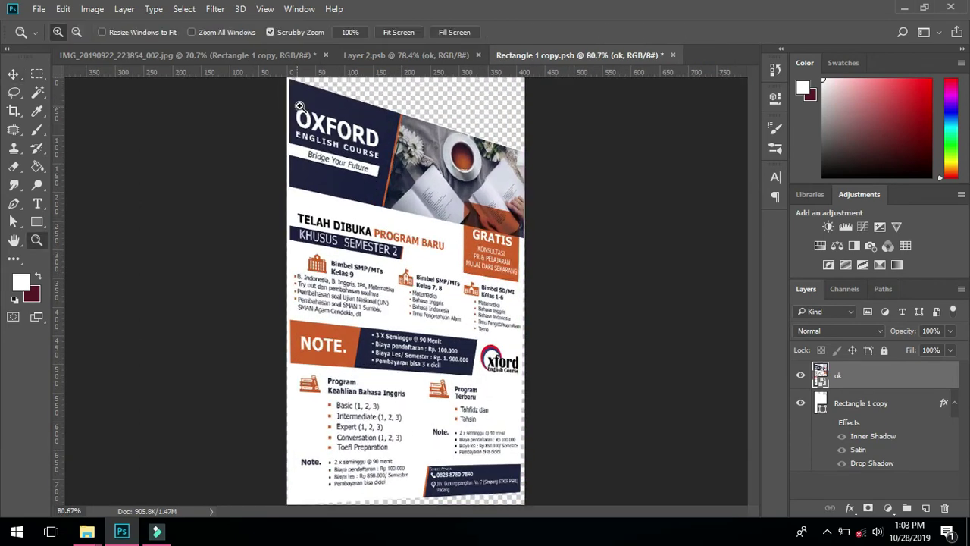
pyautogui.click(301, 85)
pyautogui.click(307, 103)
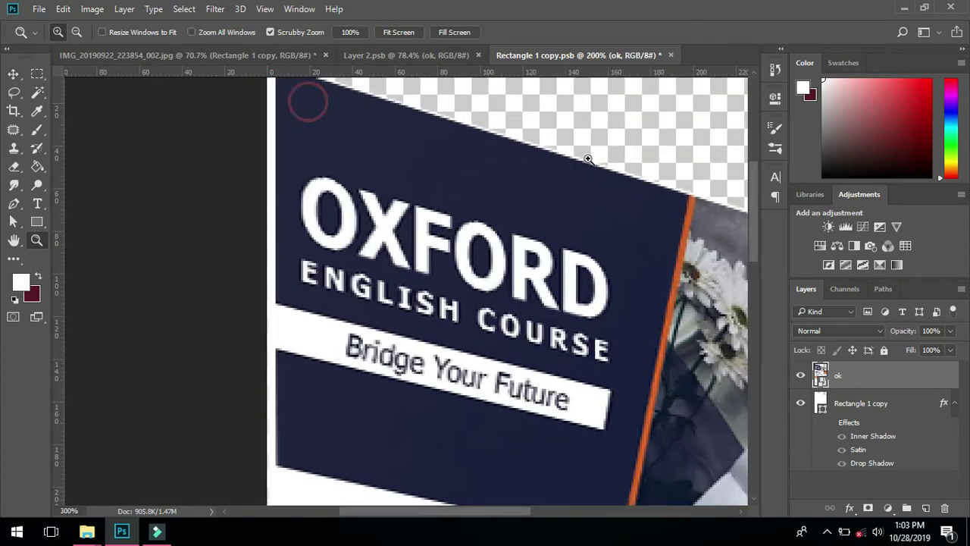
pyautogui.scroll(3, 760, 185)
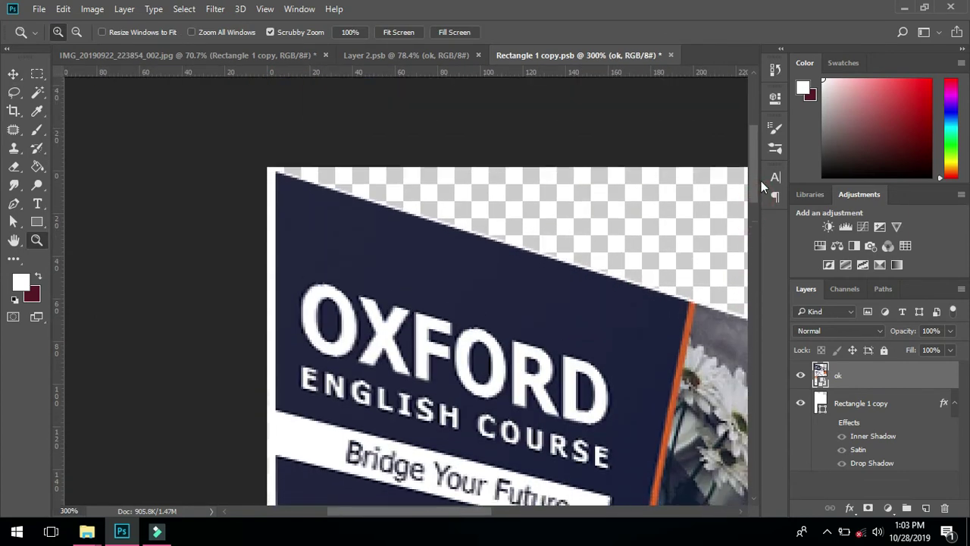
pyautogui.click(16, 74)
pyautogui.click(874, 404)
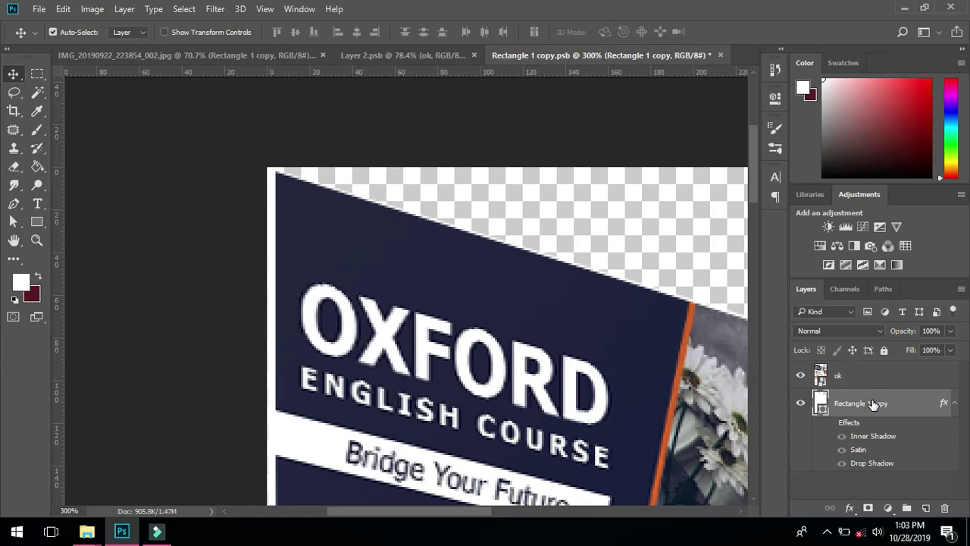
pyautogui.scroll(-1, 874, 406)
pyautogui.click(859, 405)
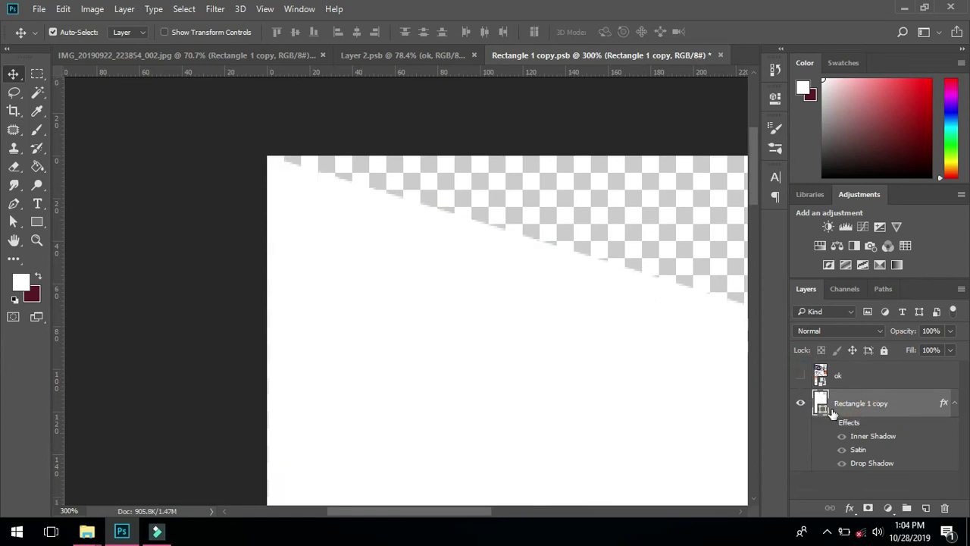
# Add a dark maroon Color Overlay with Normal blending and 100% opacity to the Rectangle 1 copy layer
pyautogui.rightClick(822, 407)
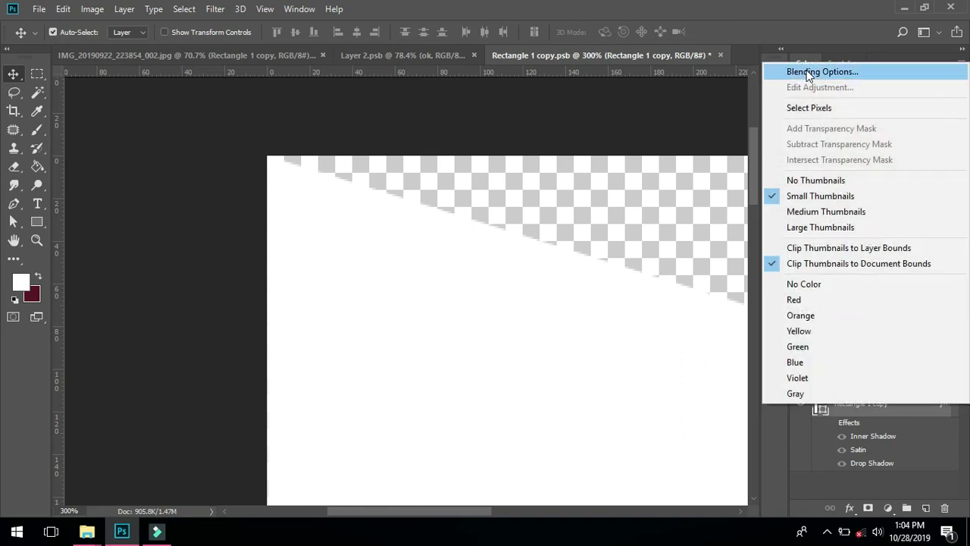
pyautogui.click(221, 266)
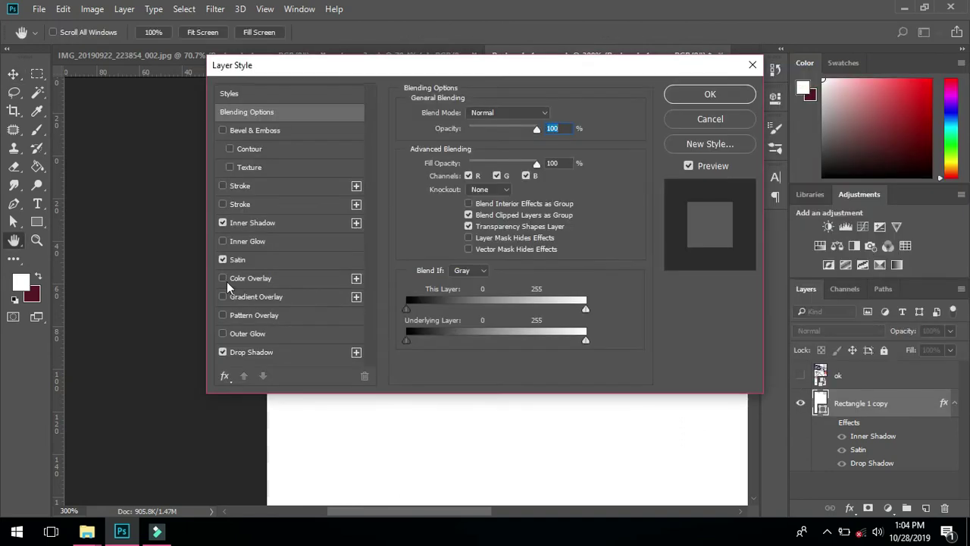
pyautogui.click(223, 279)
pyautogui.click(296, 278)
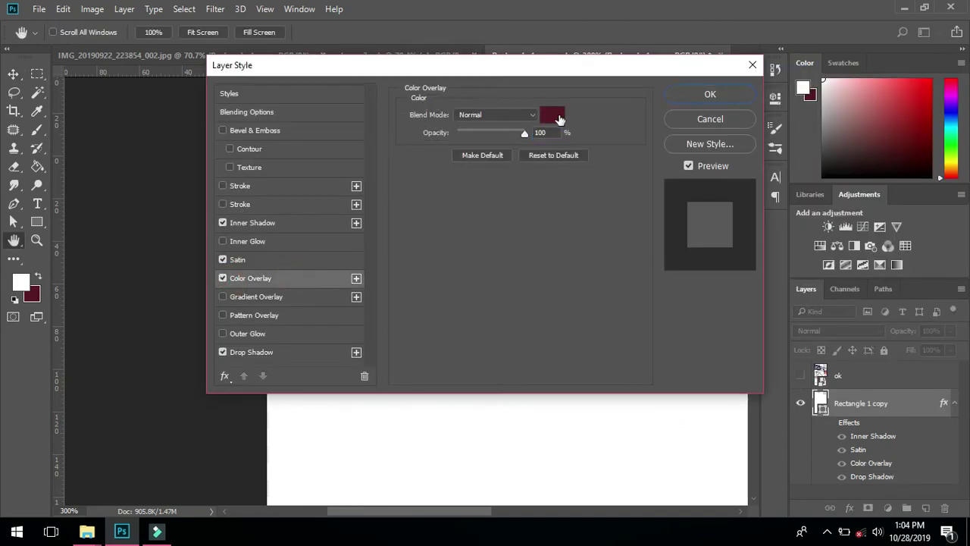
pyautogui.click(689, 96)
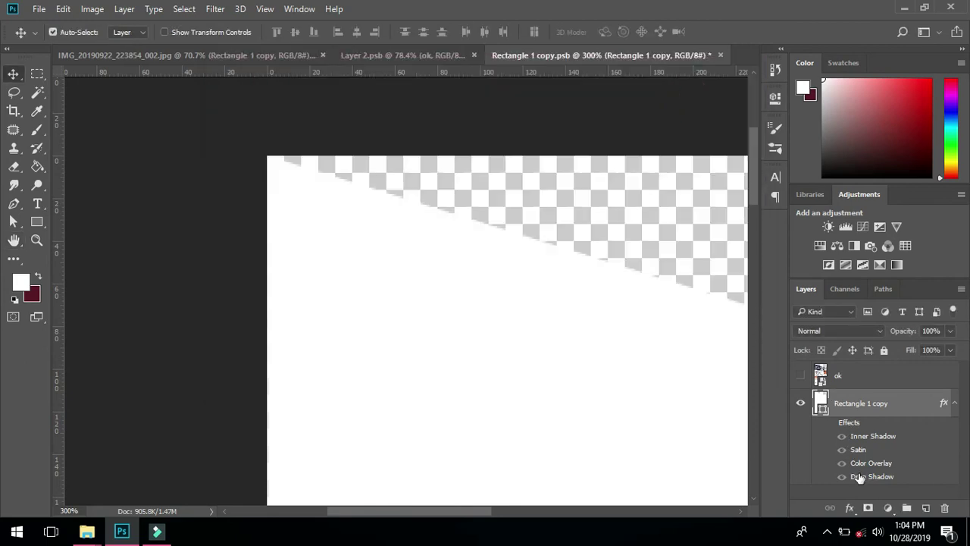
# Show the effects of Rectangle 1 copy, but hide its Inner Shadow, Satin and Drop Shadow
pyautogui.click(830, 422)
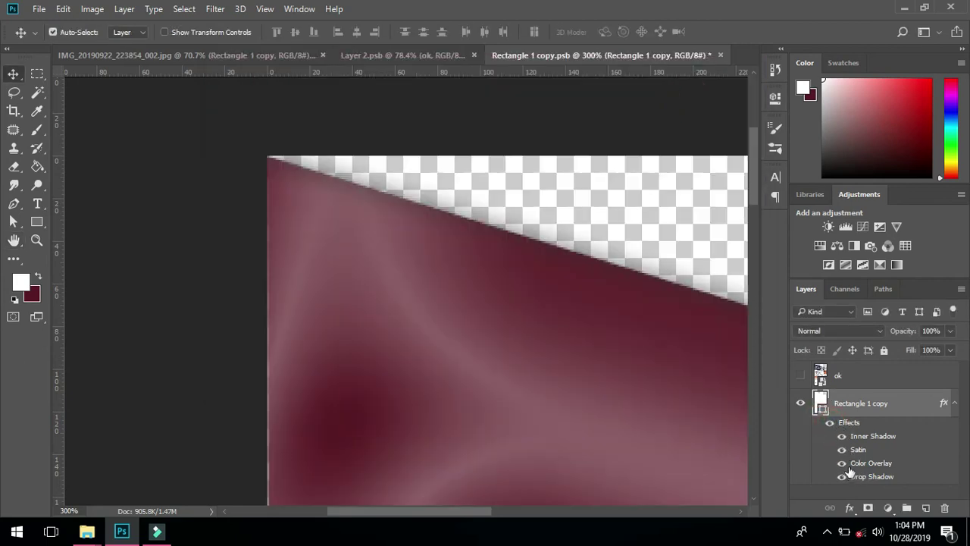
pyautogui.click(843, 436)
pyautogui.click(842, 450)
pyautogui.click(842, 477)
pyautogui.scroll(-2, 517, 201)
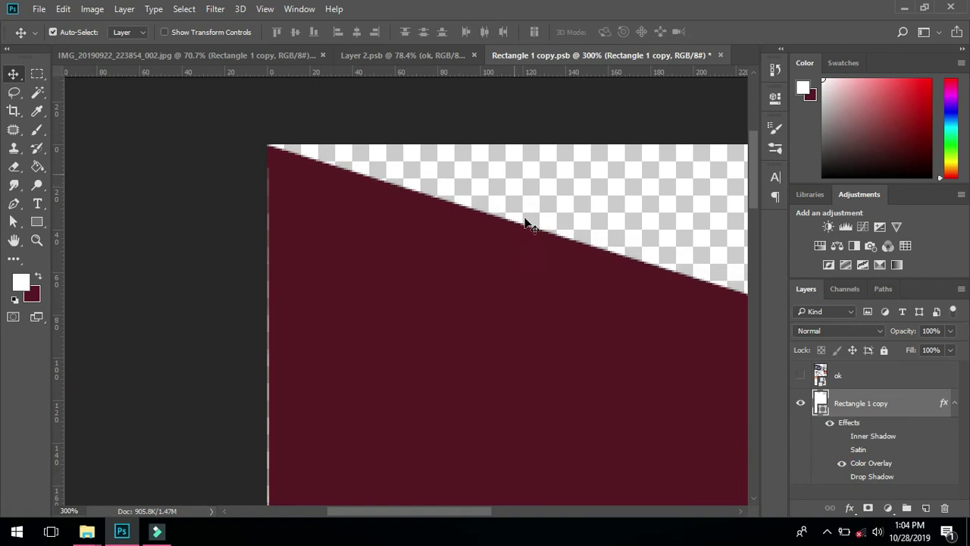
# Show the poster layer "ok" and distort it so its upper-left corner meets the maroon shape's corner
pyautogui.click(800, 375)
pyautogui.click(297, 169)
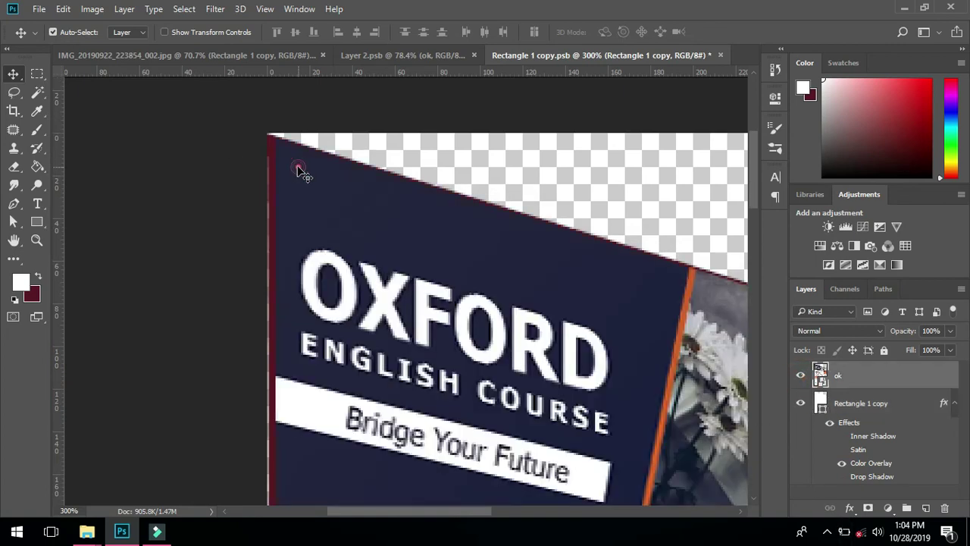
pyautogui.hotkey('ctrl', 't')
pyautogui.rightClick(283, 277)
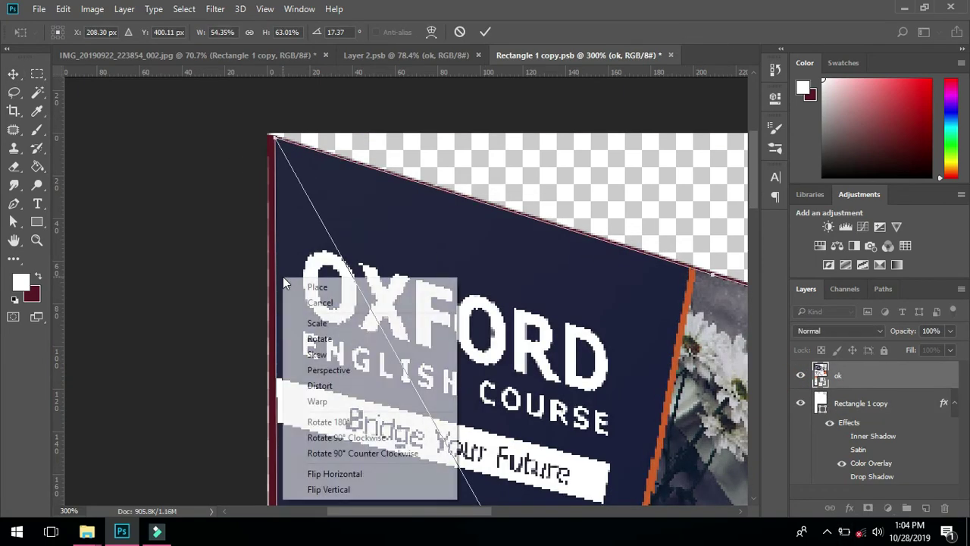
pyautogui.click(363, 388)
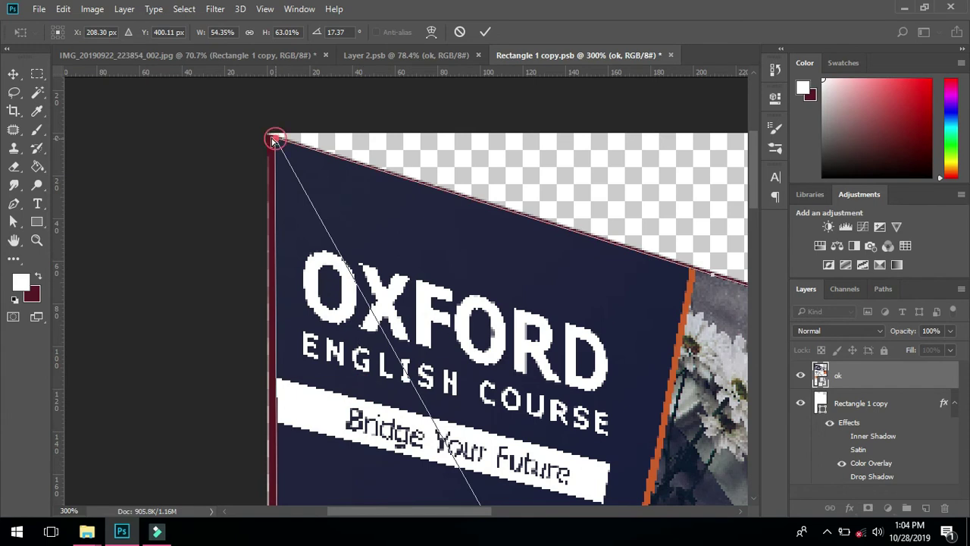
pyautogui.moveTo(275, 141); pyautogui.dragTo(270, 138)
# Distort the poster's lower-left corner outward toward the maroon shape's corner and apply the transformation
pyautogui.scroll(-3, 319, 196)
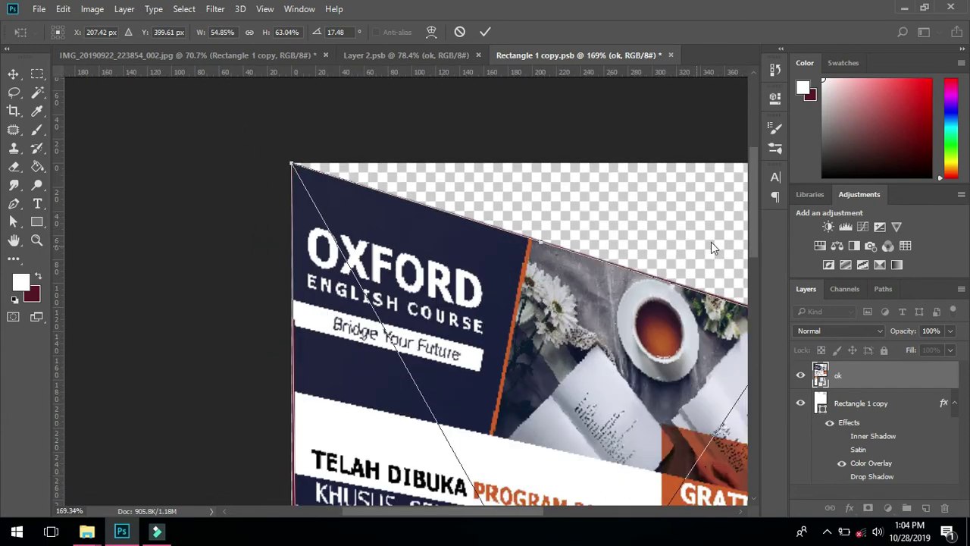
pyautogui.moveTo(751, 239); pyautogui.dragTo(748, 417)
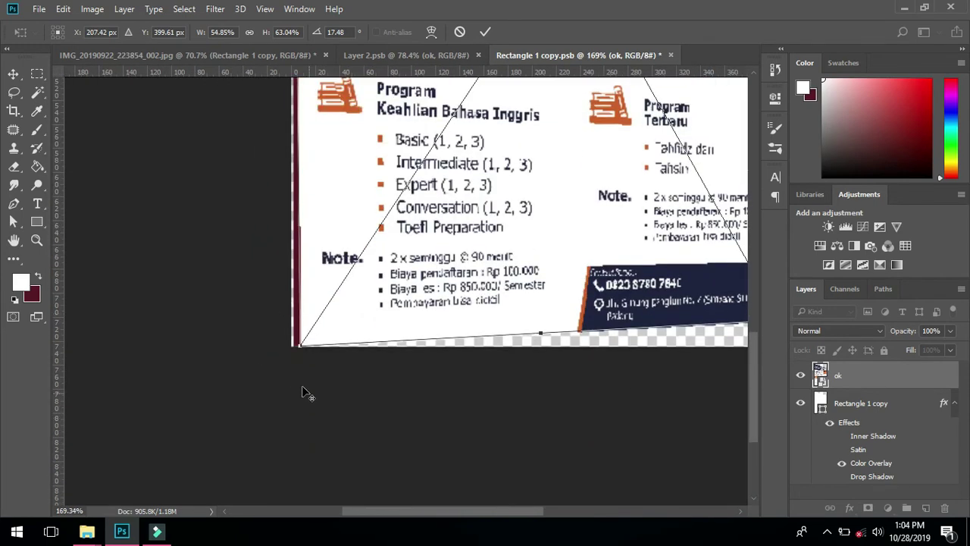
pyautogui.scroll(3, 281, 371)
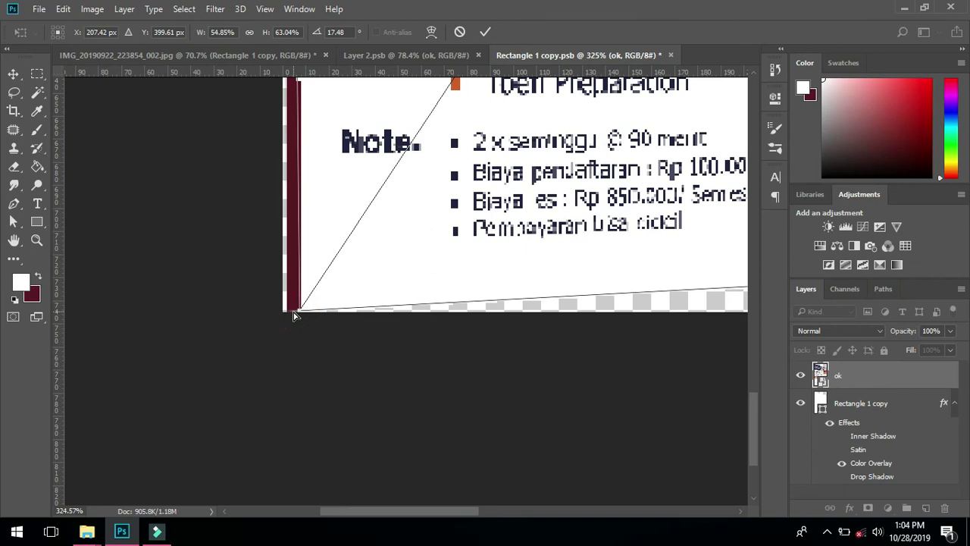
pyautogui.moveTo(301, 313); pyautogui.dragTo(292, 314)
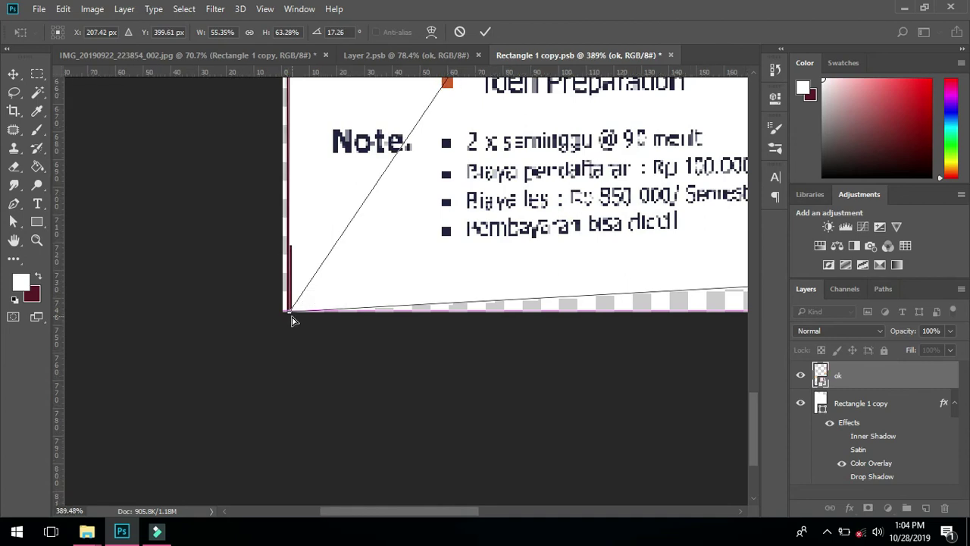
pyautogui.click(485, 32)
pyautogui.press('z')
pyautogui.moveTo(289, 311); pyautogui.dragTo(290, 311)
pyautogui.press('v')
pyautogui.hotkey('ctrl', 't')
pyautogui.rightClick(328, 270)
pyautogui.click(388, 384)
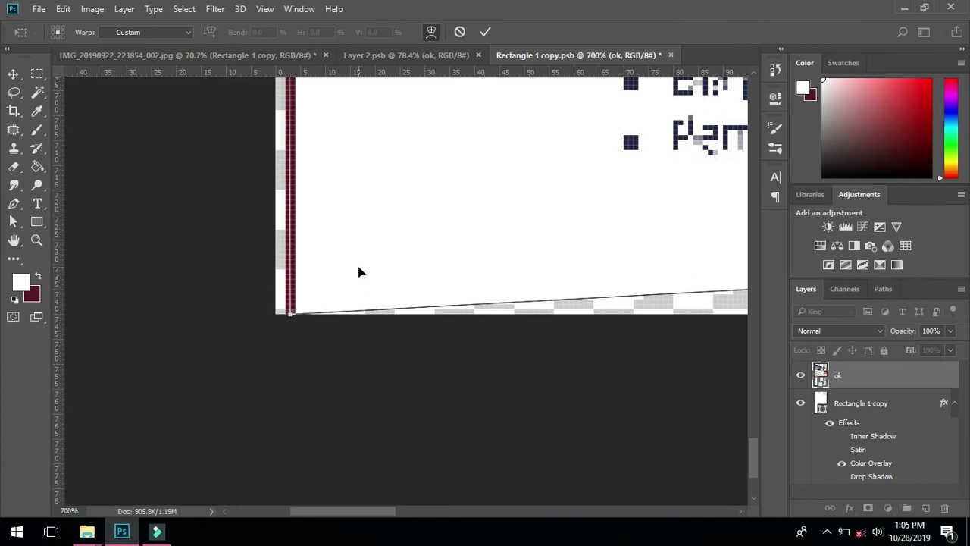
pyautogui.press('Return')
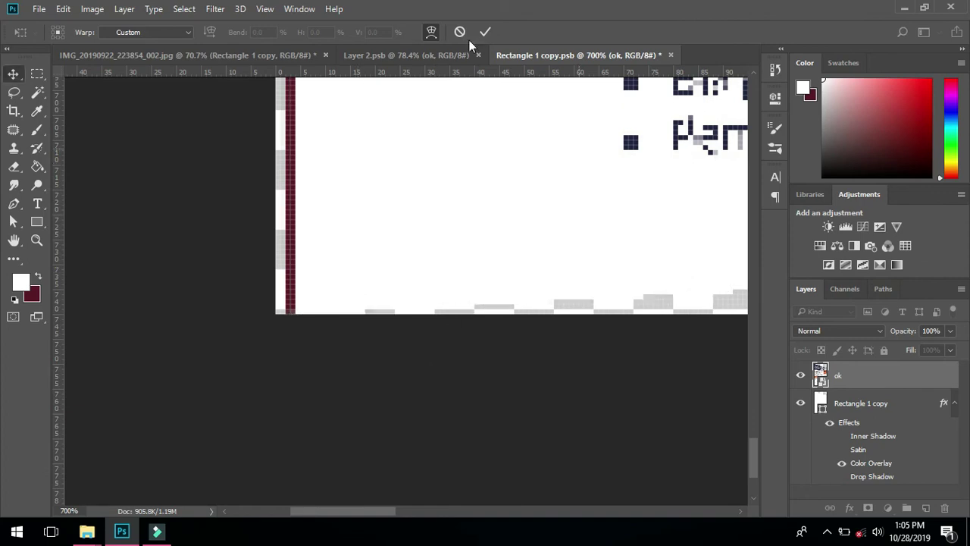
pyautogui.rightClick(331, 263)
pyautogui.click(329, 261)
# Distort the poster's lower-left corner further outward to cover the remaining maroon strip, and apply it
pyautogui.hotkey('ctrl', 't')
pyautogui.rightClick(366, 280)
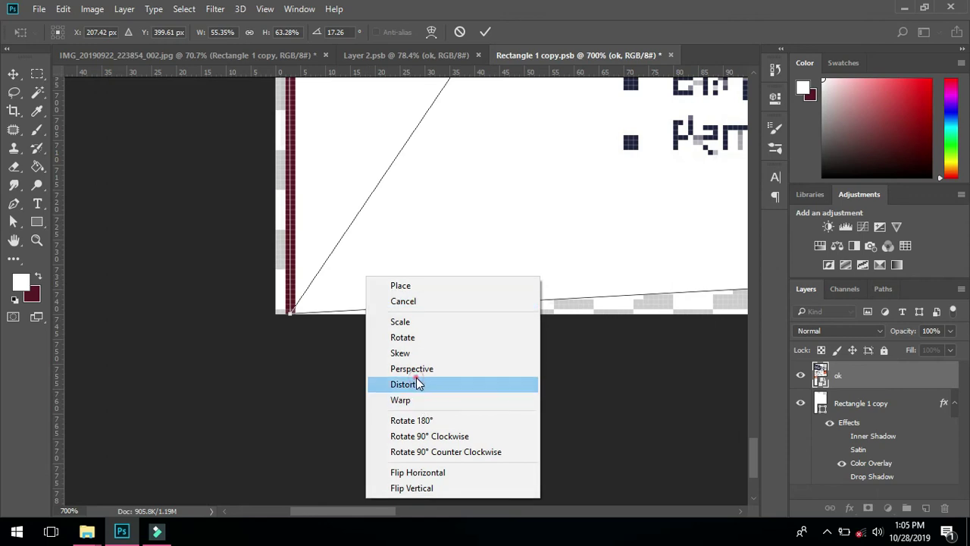
pyautogui.click(415, 386)
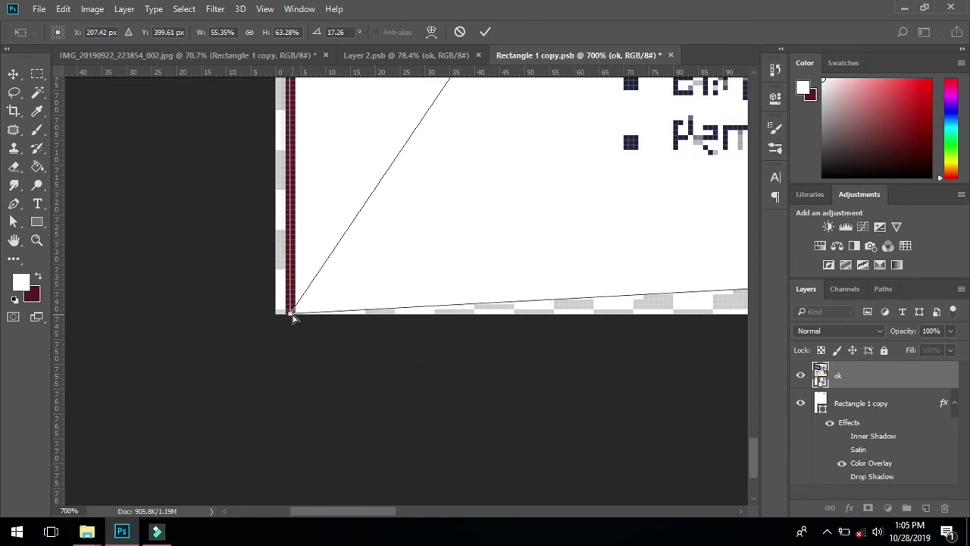
pyautogui.moveTo(289, 315); pyautogui.dragTo(281, 318)
pyautogui.press('Return')
pyautogui.scroll(-2, 299, 298)
pyautogui.scroll(-4, 300, 298)
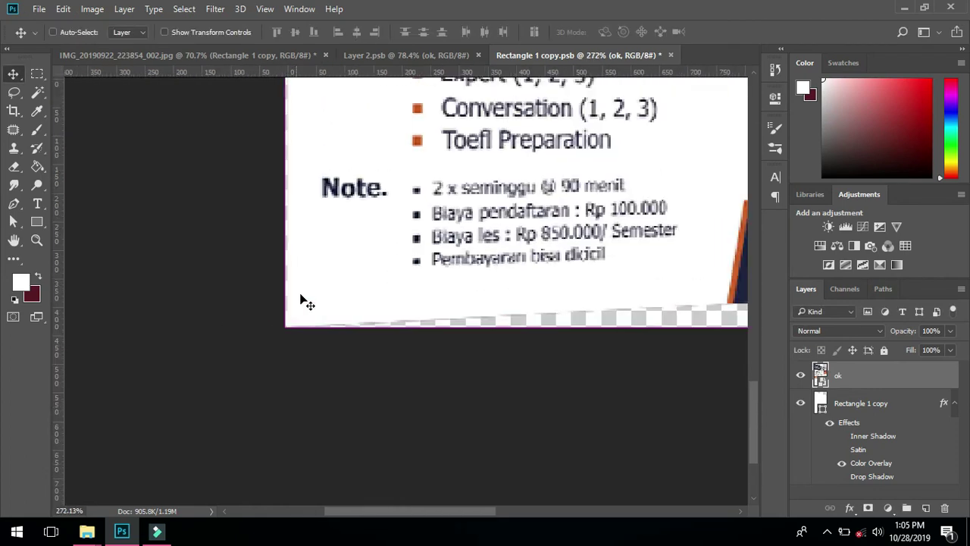
# Start distorting the poster layer again and shift its lower-right corner slightly inward
pyautogui.hotkey('ctrl', '0')
pyautogui.scroll(8, 518, 499)
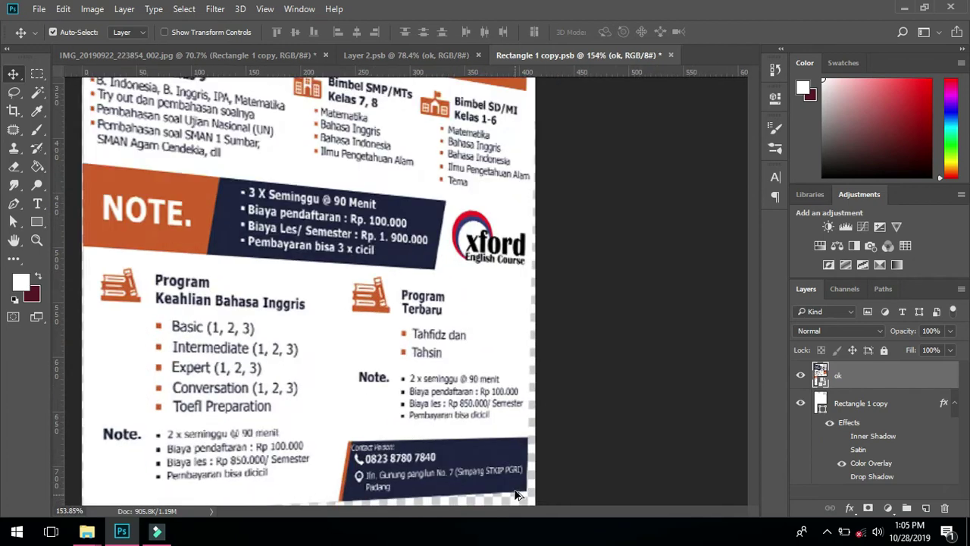
pyautogui.scroll(-2, 531, 364)
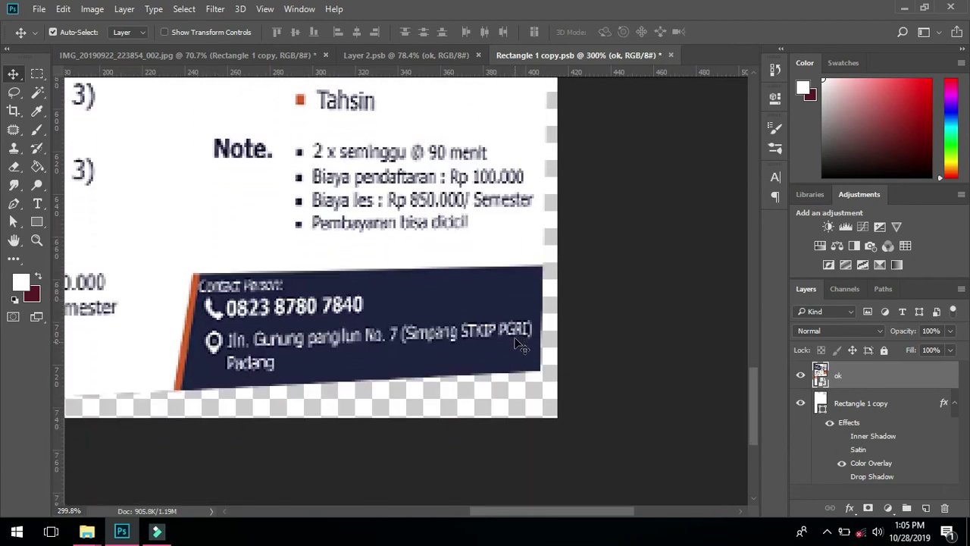
pyautogui.hotkey('ctrl', 't')
pyautogui.rightClick(531, 371)
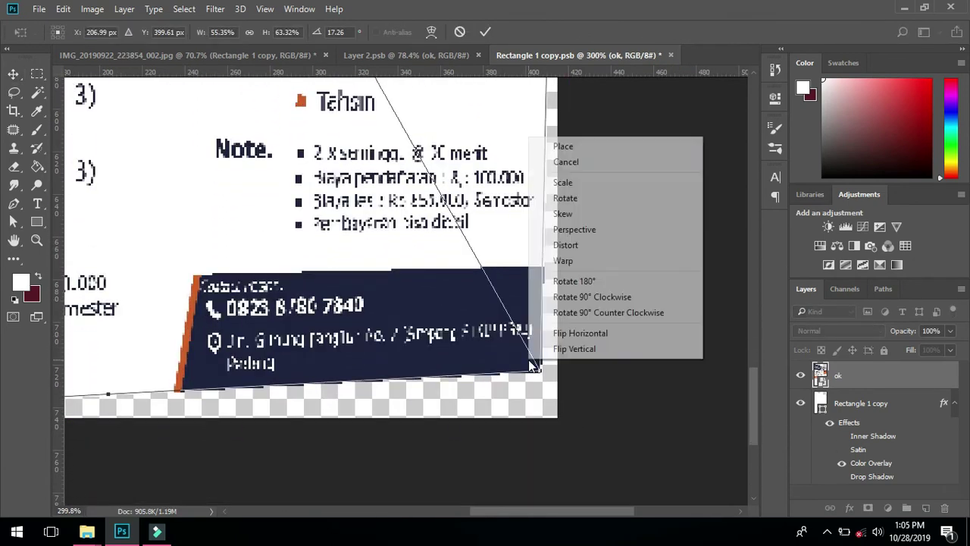
pyautogui.click(577, 245)
pyautogui.moveTo(540, 371); pyautogui.dragTo(532, 375)
# Distort the poster's upper-right corner inward to the canvas edge and apply the transformation
pyautogui.moveTo(750, 403); pyautogui.dragTo(753, 176)
pyautogui.rightClick(754, 176)
pyautogui.click(704, 188)
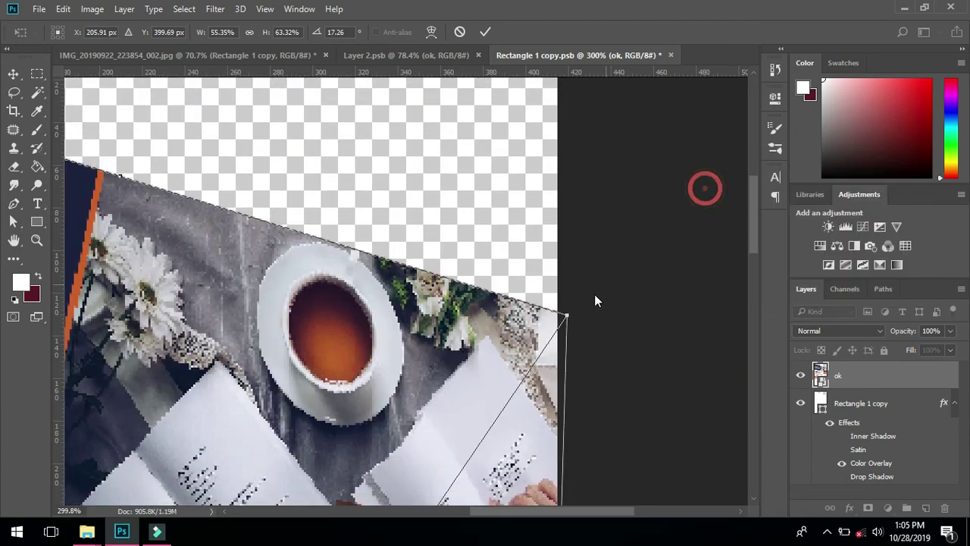
pyautogui.moveTo(564, 315); pyautogui.dragTo(558, 317)
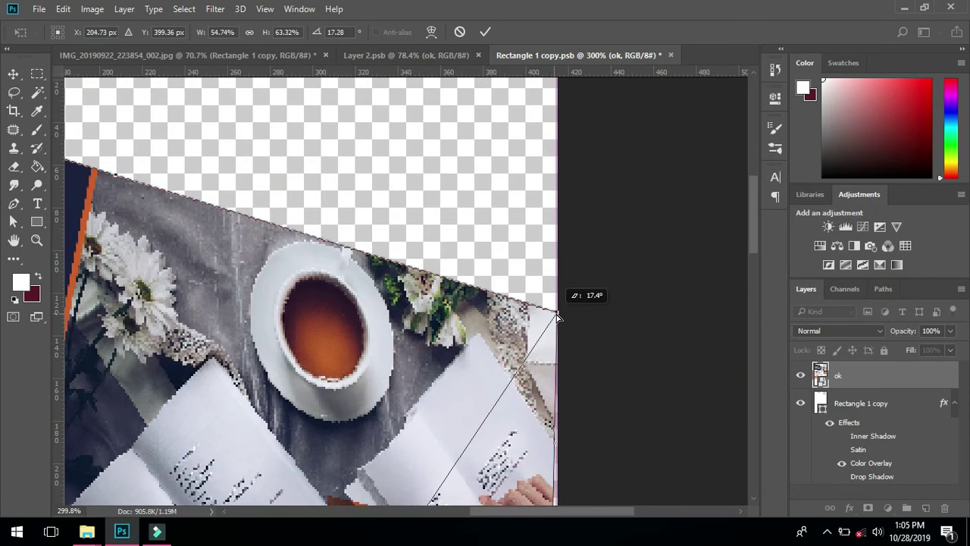
pyautogui.click(485, 31)
# Save Rectangle 1 copy.psb and return to IMG_20190922_223854_002.jpg to check the updated poster in the photo
pyautogui.scroll(-3, 580, 342)
pyautogui.scroll(-2, 579, 341)
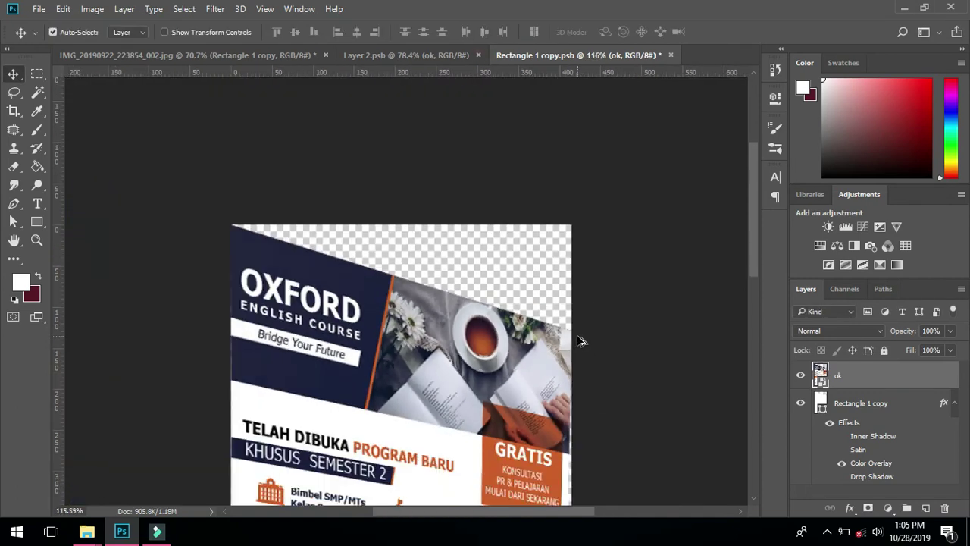
pyautogui.scroll(-6, 582, 343)
pyautogui.scroll(-5, 582, 343)
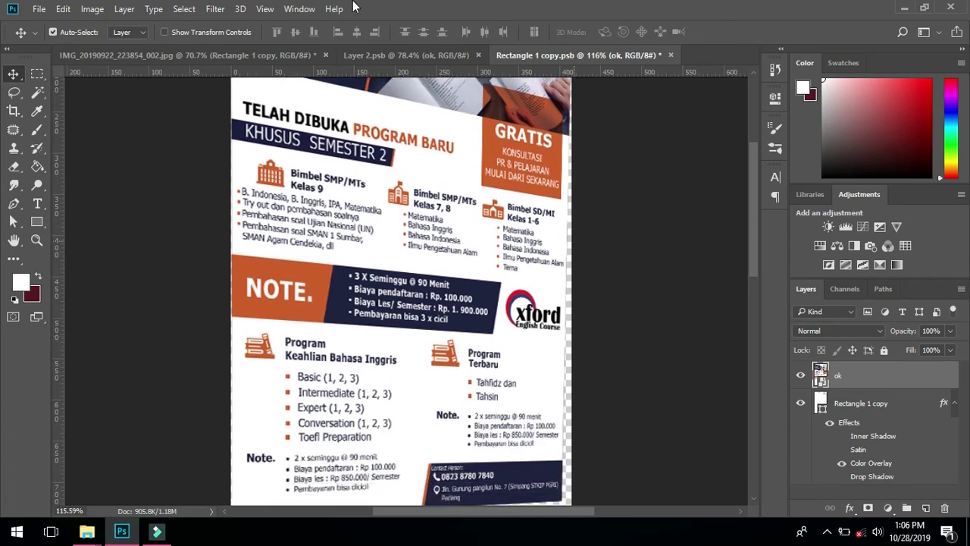
pyautogui.hotkey('ctrl', 's')
pyautogui.click(279, 56)
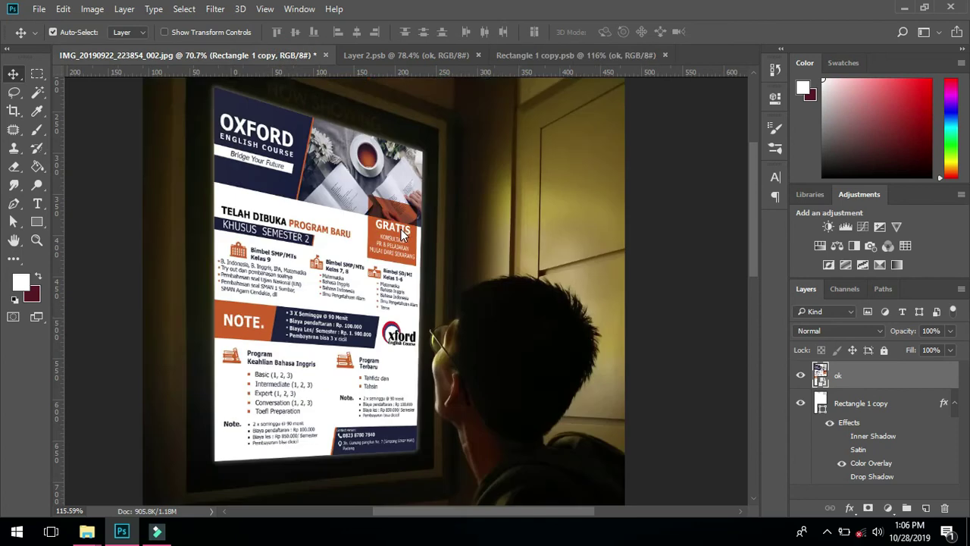
pyautogui.scroll(2, 220, 125)
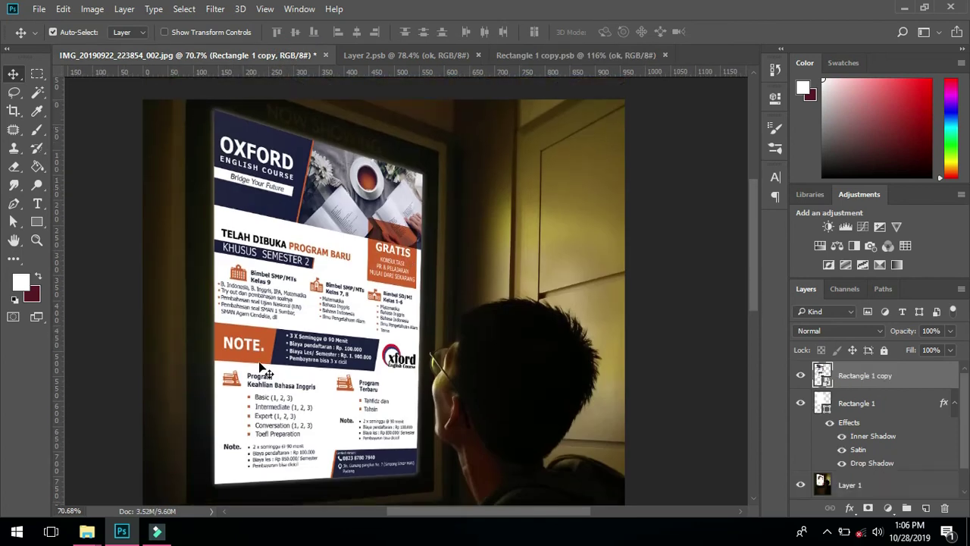
pyautogui.scroll(-1, 301, 389)
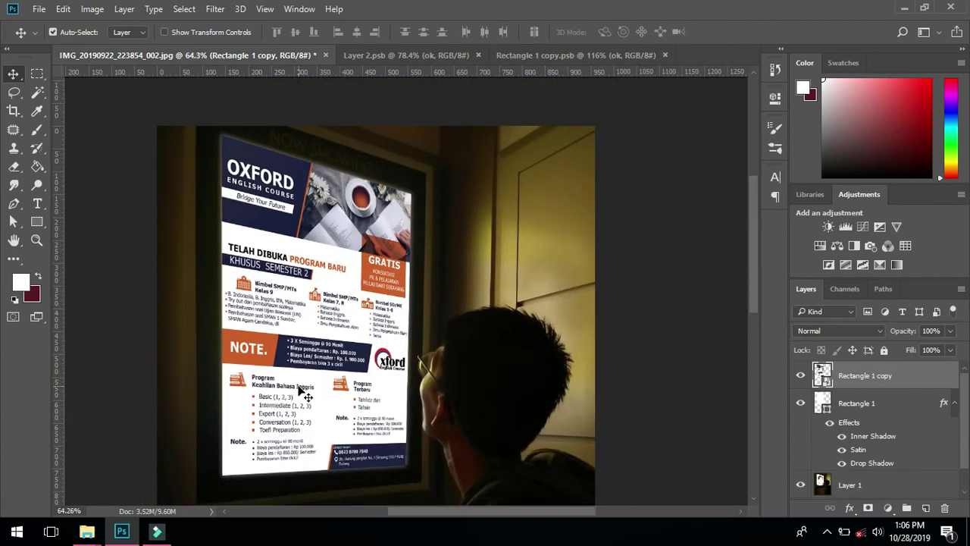
pyautogui.scroll(-3, 303, 393)
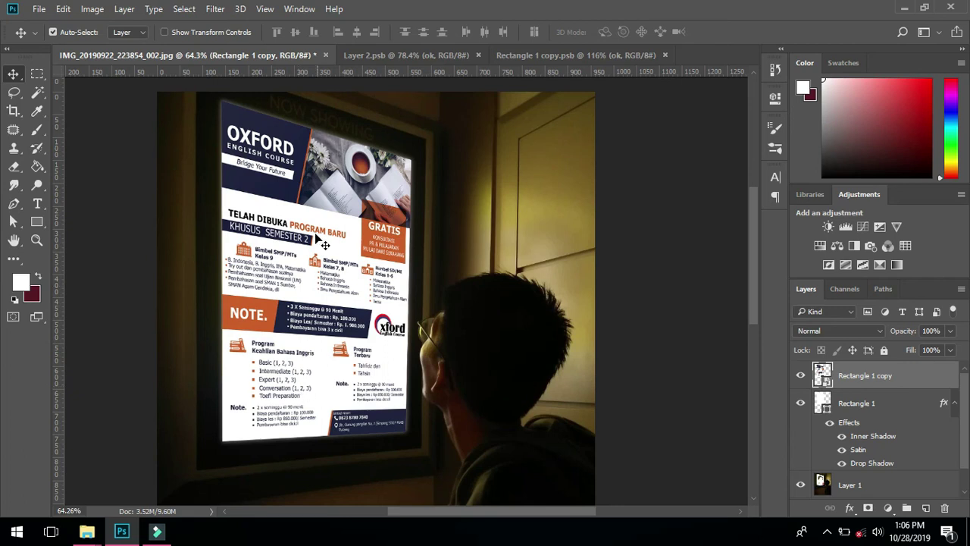
pyautogui.scroll(2, 318, 255)
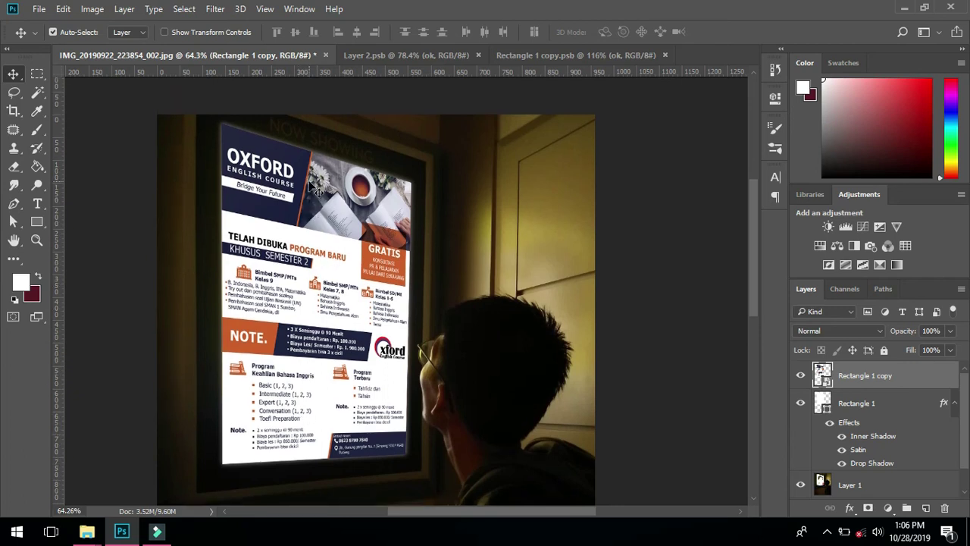
# Hide the Inner Shadow effect of the Rectangle 1 layer
pyautogui.click(848, 441)
pyautogui.click(848, 441)
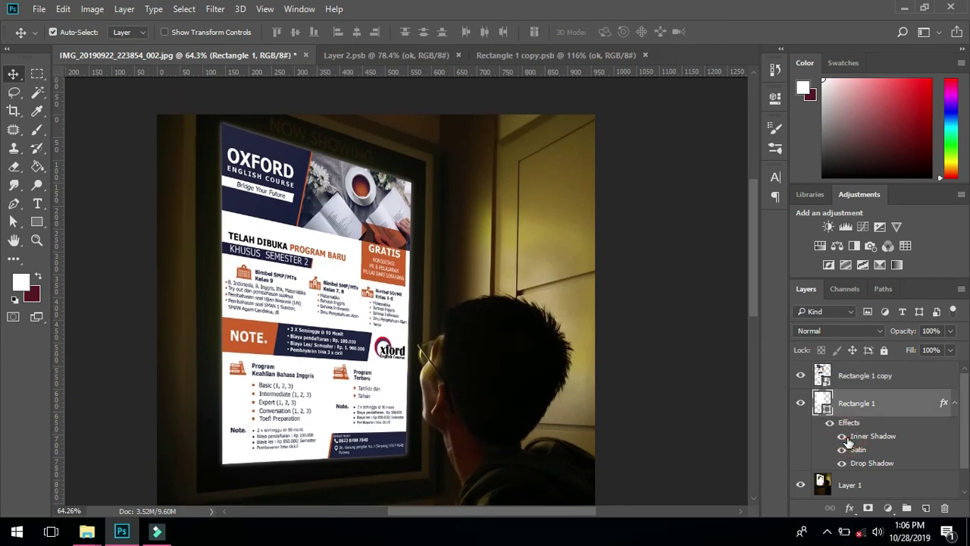
pyautogui.click(842, 438)
pyautogui.scroll(2, 321, 151)
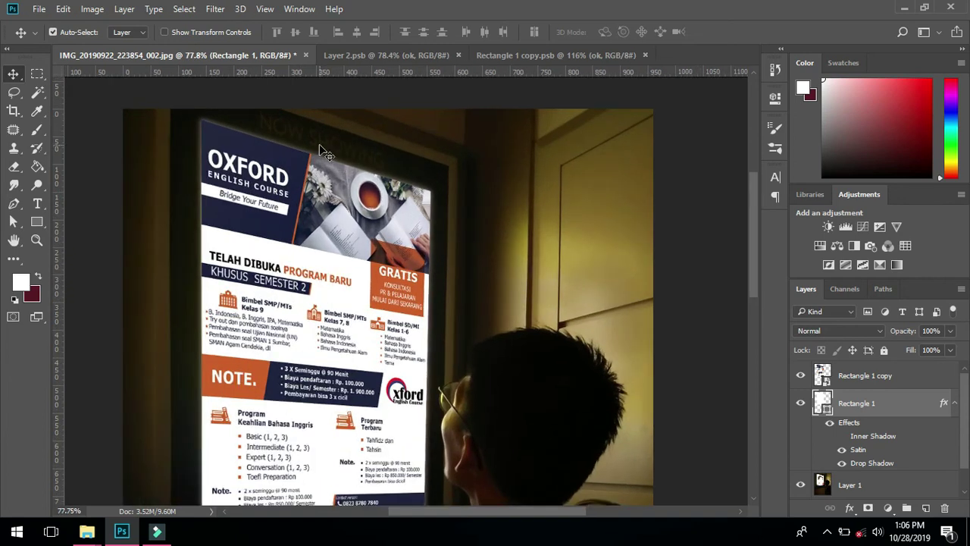